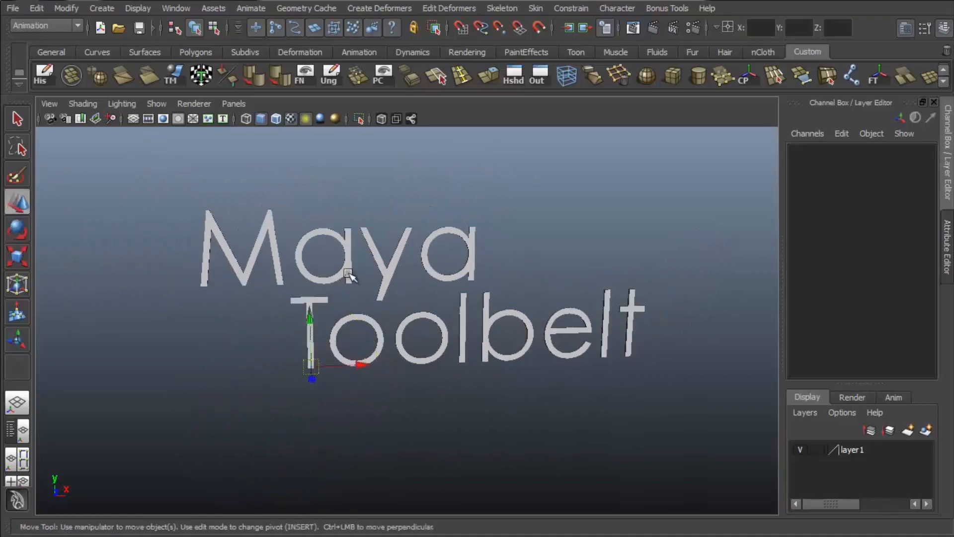
middle_click_drag(385, 282, 373, 330, "alt")
key("Insert")
middle_click_drag(228, 276, 226, 279)
key("Insert")
left_click(226, 221)
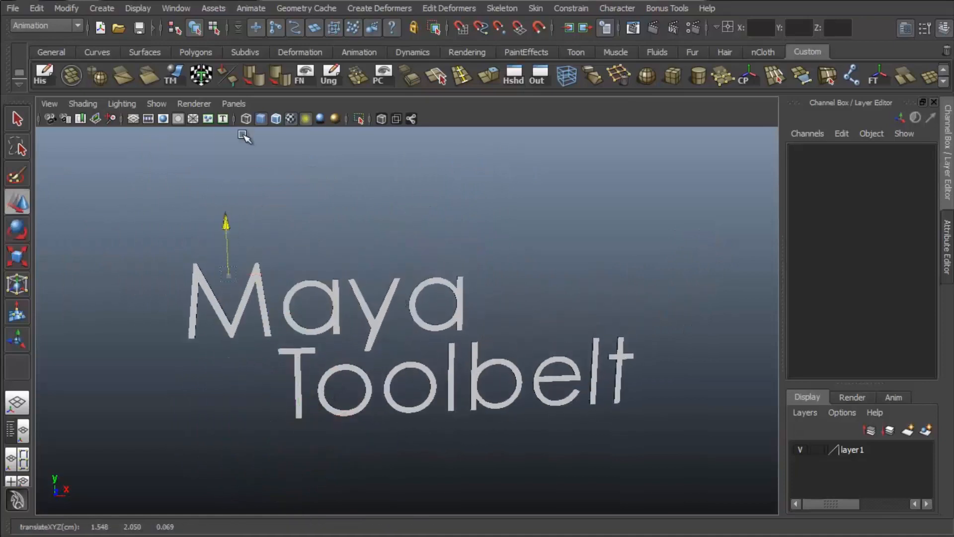
left_click(245, 139)
key("q")
right_click_drag(507, 356, 587, 355, "alt")
left_click_drag(586, 356, 620, 318, "alt")
middle_click_drag(620, 317, 627, 264, "alt")
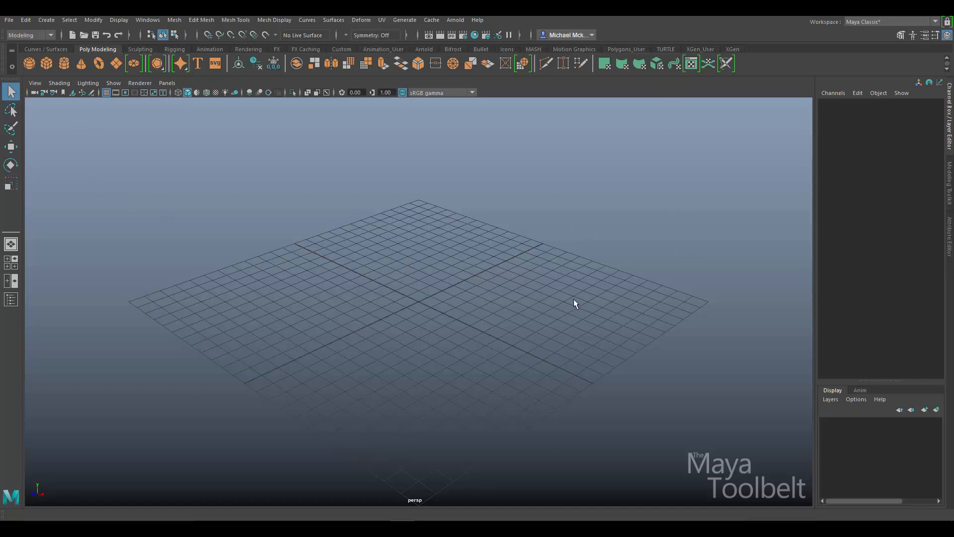
Show the Hypershade in place of the perspective view.
left_click(167, 83)
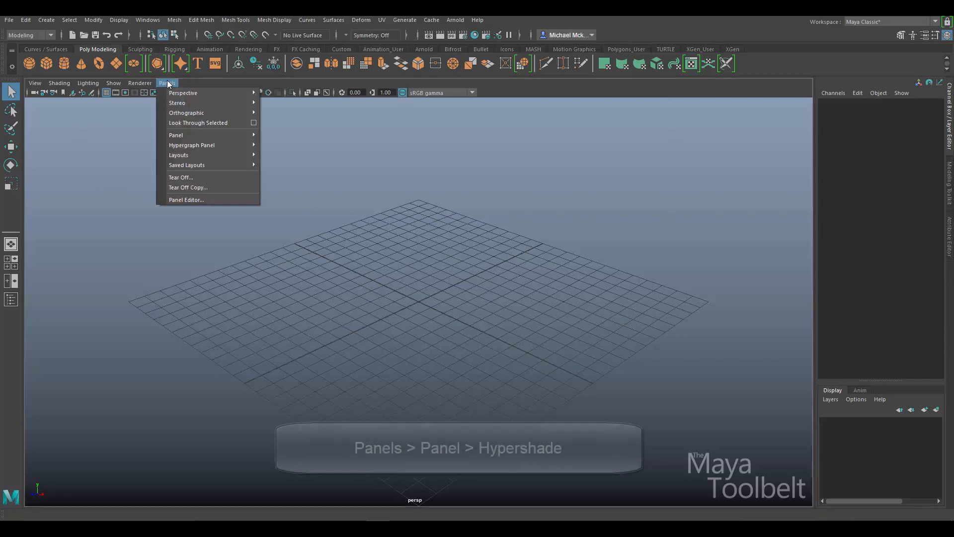
mouse_move(191, 137)
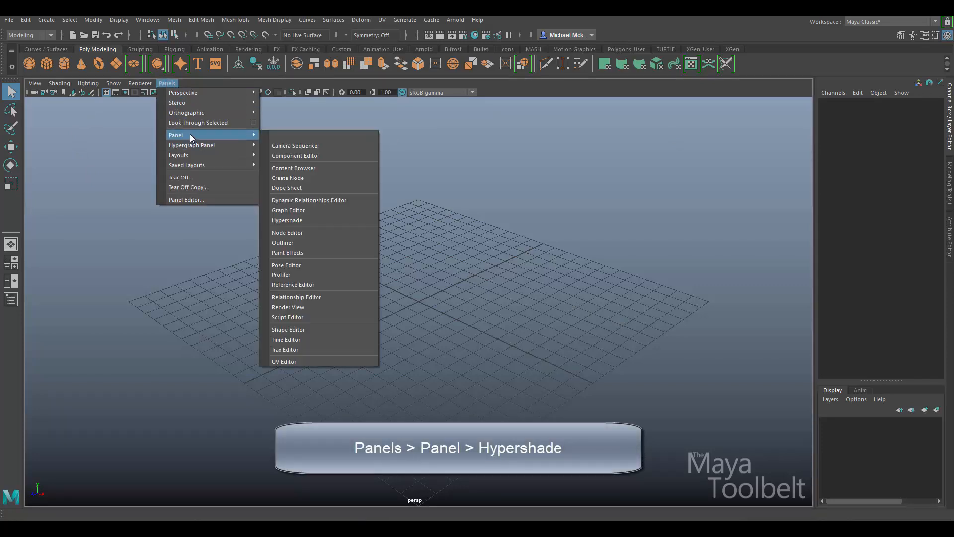
left_click(288, 220)
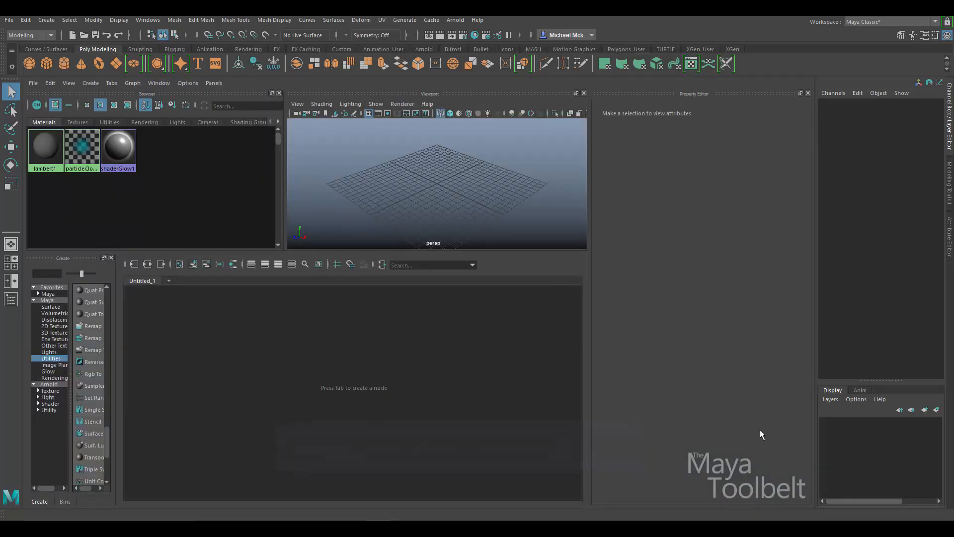
Hide the Channel Box and enlarge the Hypershade's browser, viewport and node creation areas.
left_click(949, 102)
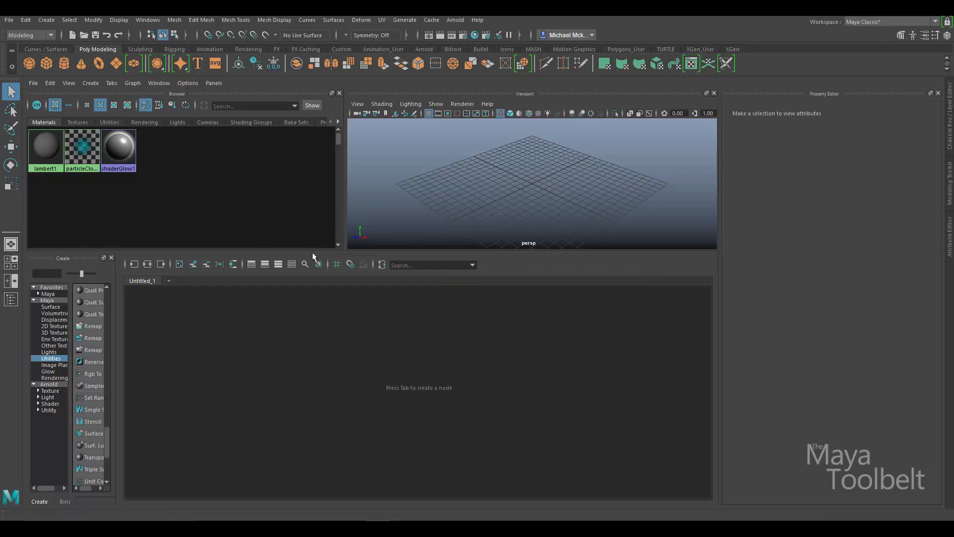
left_click_drag(312, 252, 309, 279)
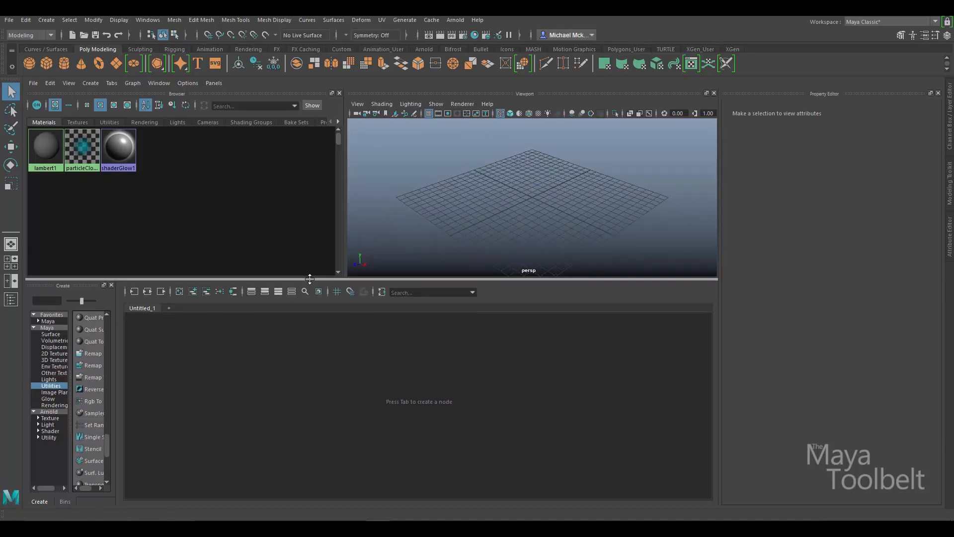
left_click_drag(121, 329, 174, 329)
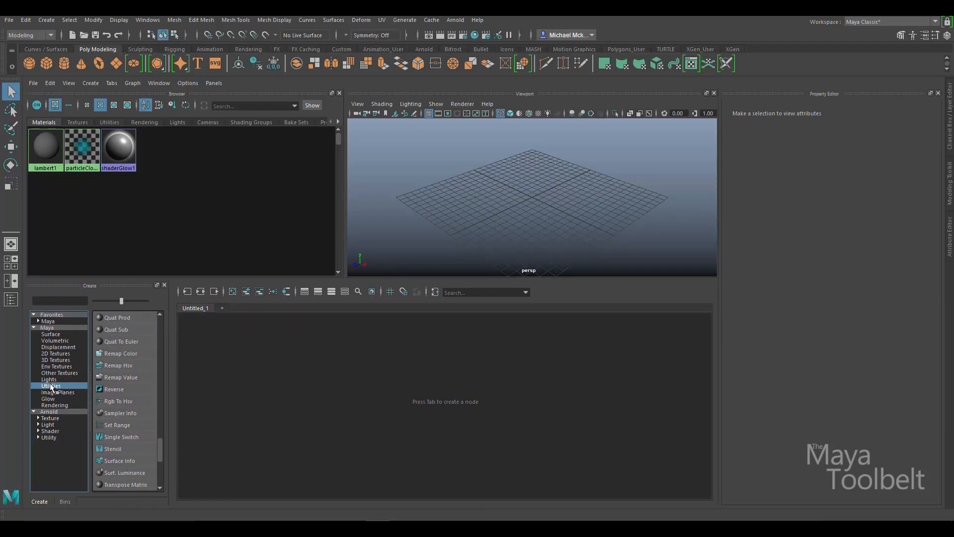
Create an Rgb To Hsv utility node in the Hypershade work area.
left_click(126, 400)
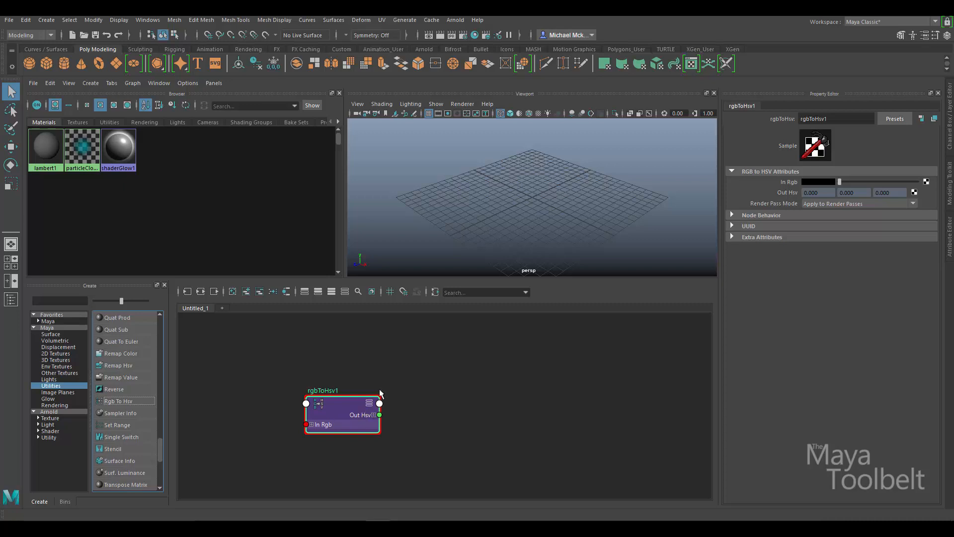
middle_click_drag(295, 412, 357, 371, "alt")
right_click_drag(359, 374, 495, 389, "alt")
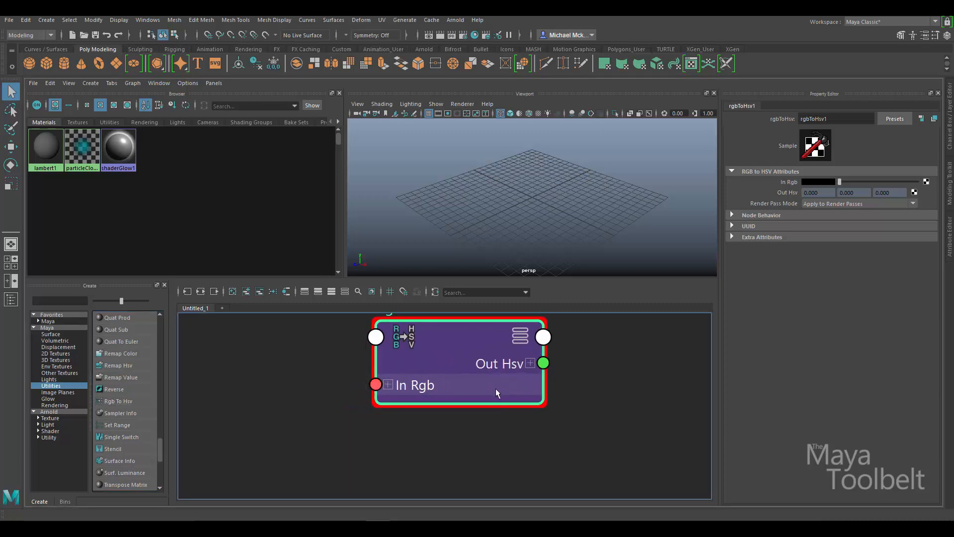
middle_click_drag(496, 389, 434, 425, "alt")
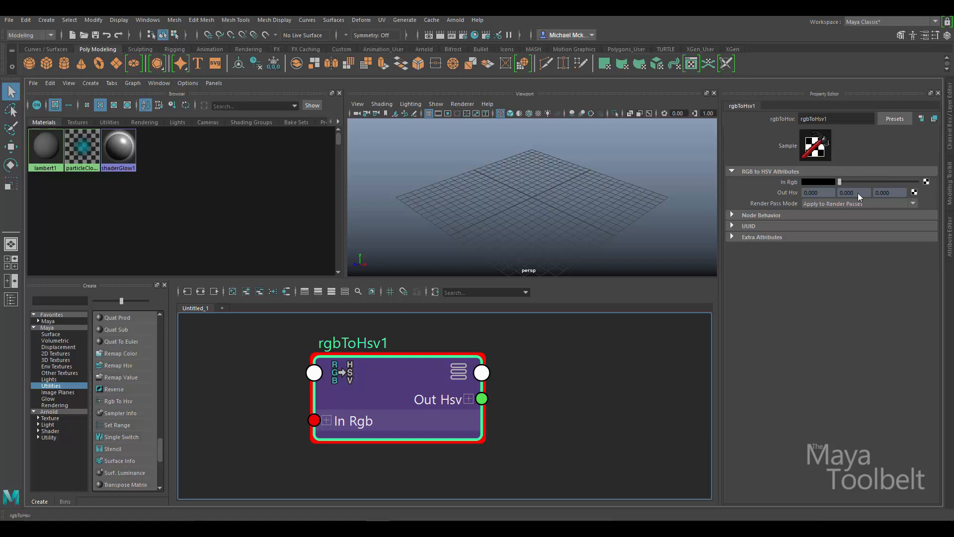
Open the In Rgb colour of the rgbToHsv1 node for editing and set its mixing mode to RGB, 0 to 1.0.
left_click(818, 181)
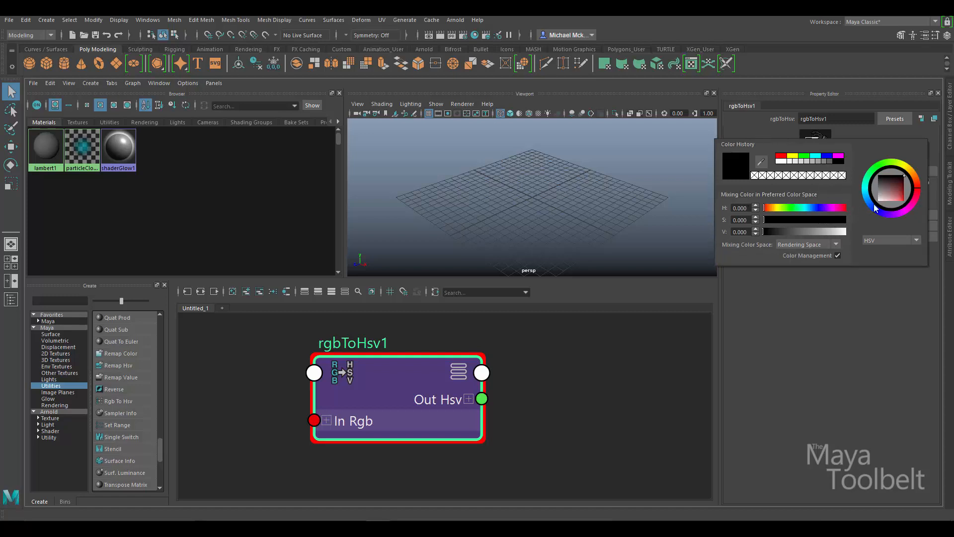
left_click(879, 240)
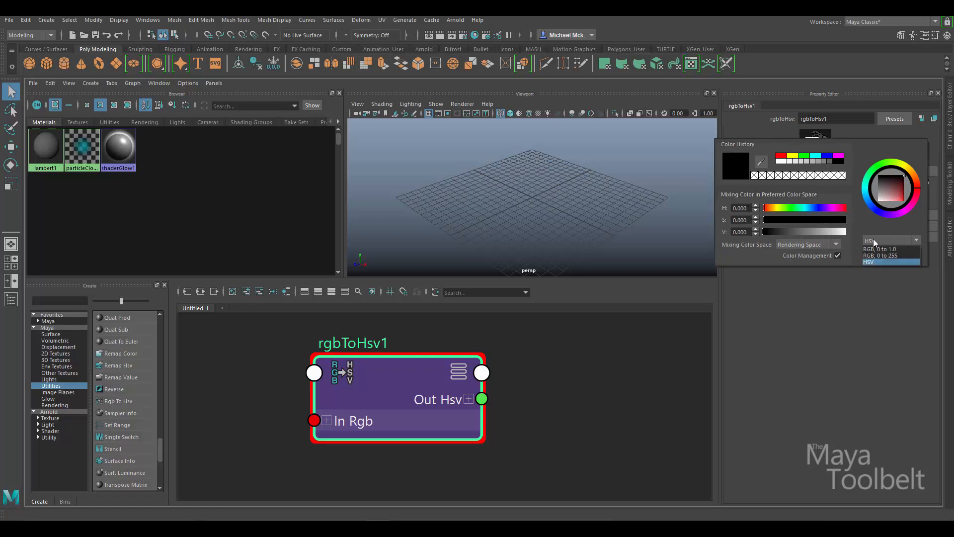
left_click(876, 262)
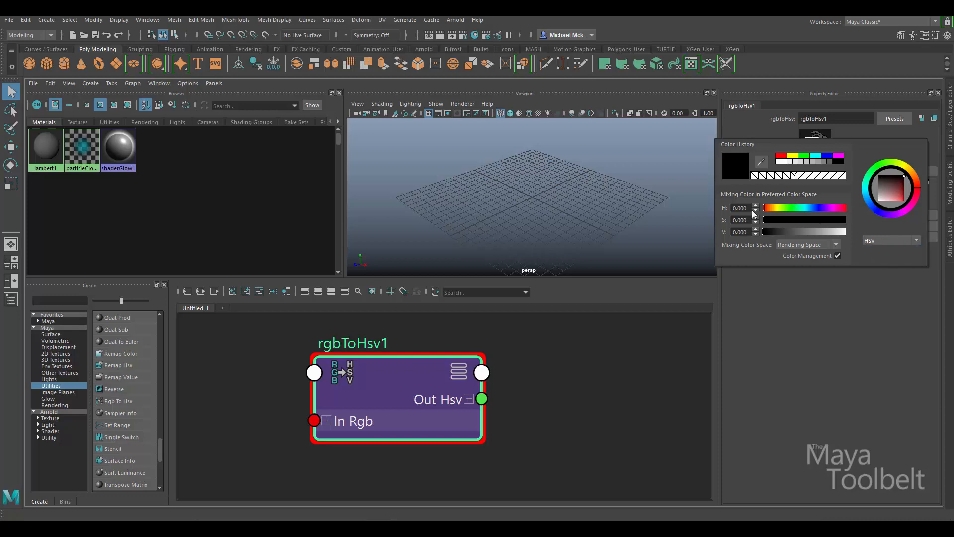
left_click(914, 240)
left_click(889, 243)
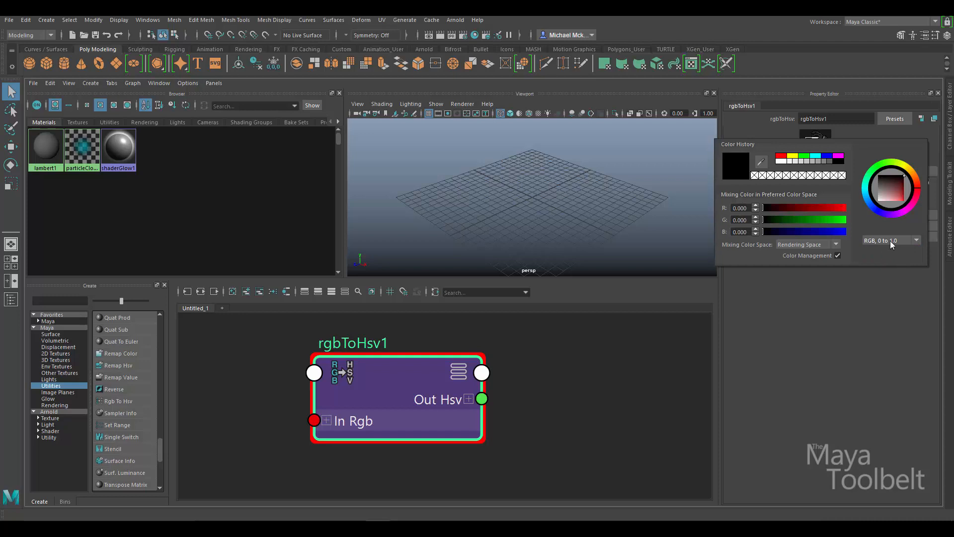
Try the RGB, 0 to 255 mode, return to RGB, 0 to 1.0 and set the In Rgb red value to 1.000.
left_click(890, 242)
left_click(893, 254)
left_click(889, 242)
left_click(880, 249)
left_click_drag(768, 208, 861, 215)
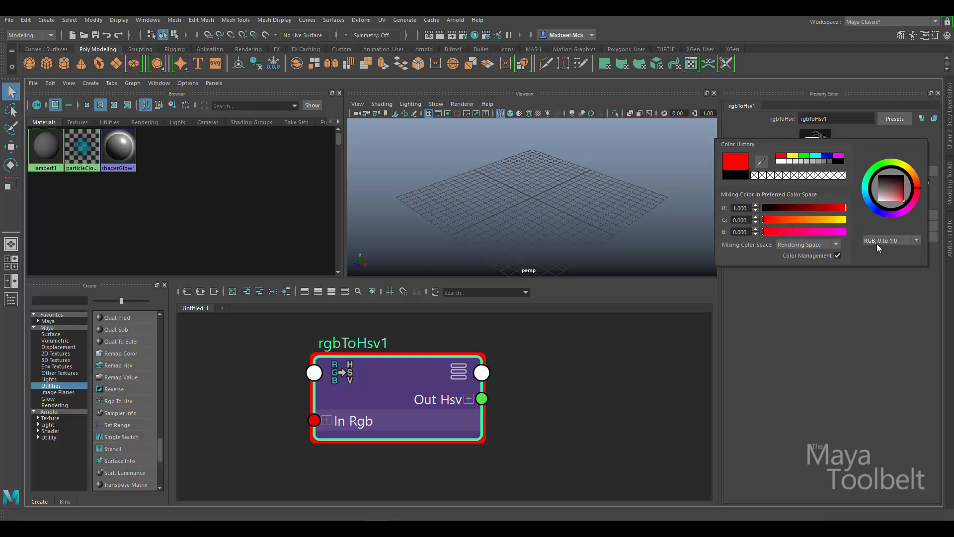
Set the mixing mode to RGB, 0 to 255 and pick pure yellow for In Rgb, with red 255, green 255 and blue 0.
left_click(890, 242)
left_click(887, 255)
left_click_drag(821, 207, 864, 216)
left_click(906, 166)
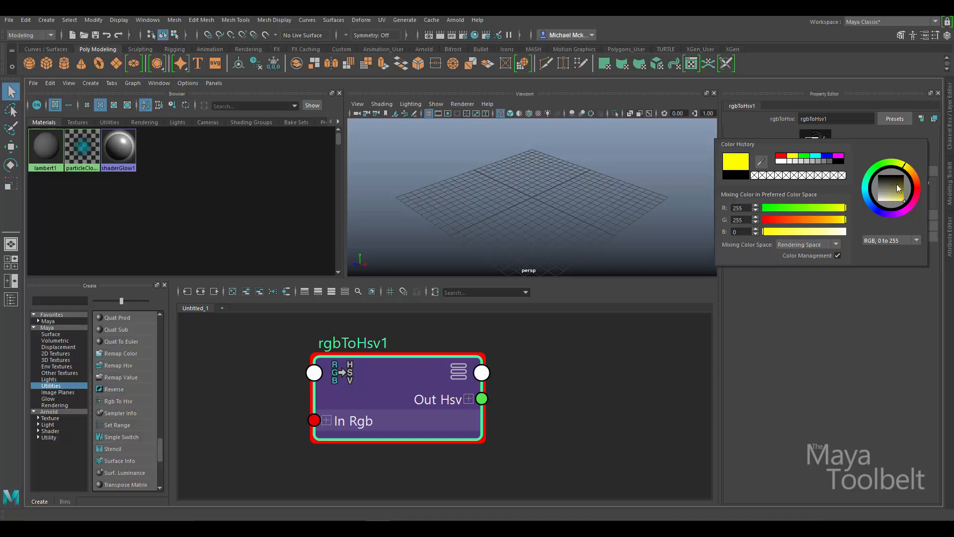
Change the In Rgb colour to a medium blue with red 13, green 61 and blue 129.
left_click(810, 217)
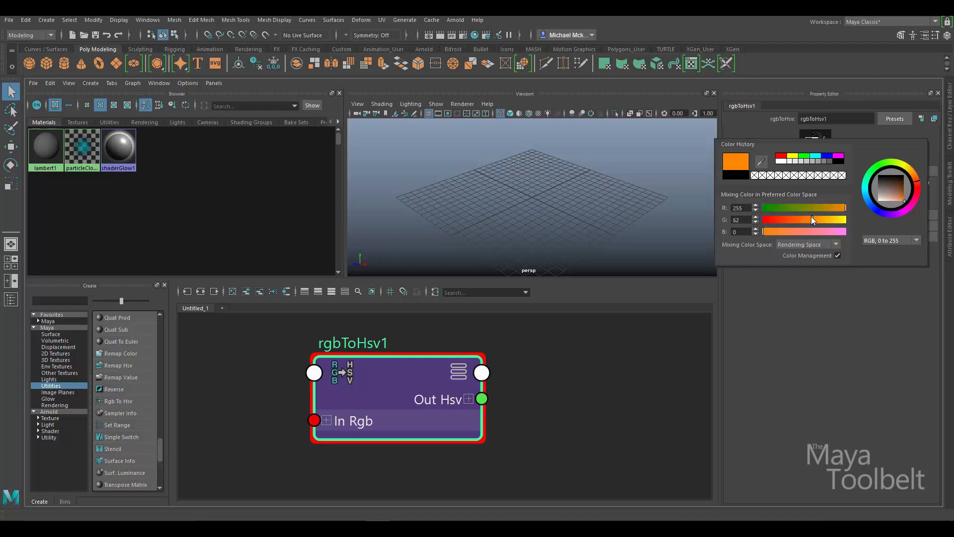
left_click(786, 208)
left_click(811, 232)
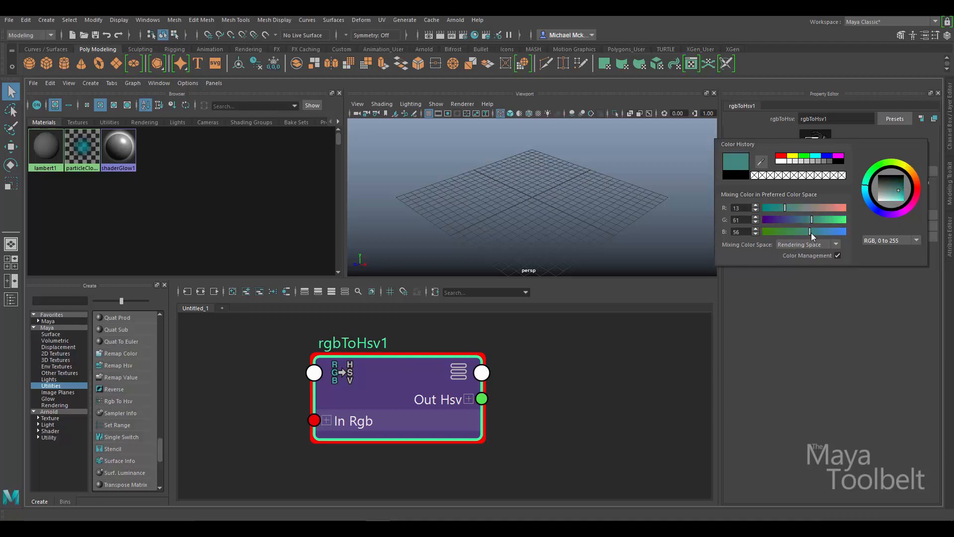
left_click_drag(810, 232, 828, 237)
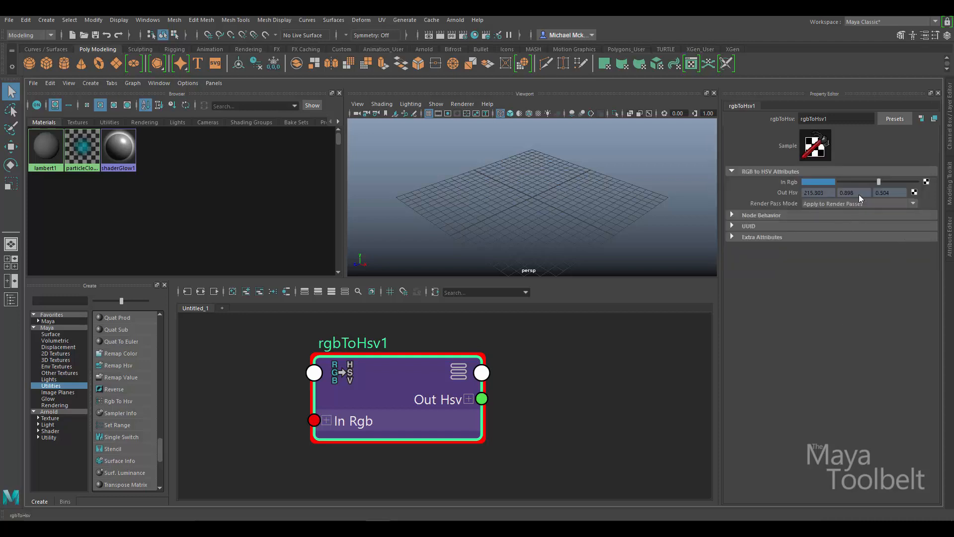
Reopen the In Rgb colour and display its values as HSV to compare them with Out Hsv.
left_click(816, 181)
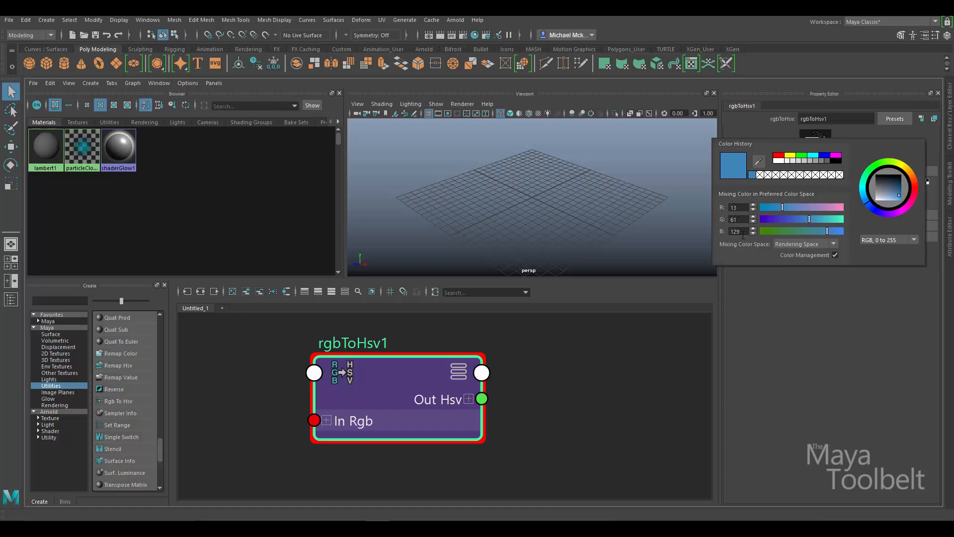
left_click(886, 240)
left_click(883, 262)
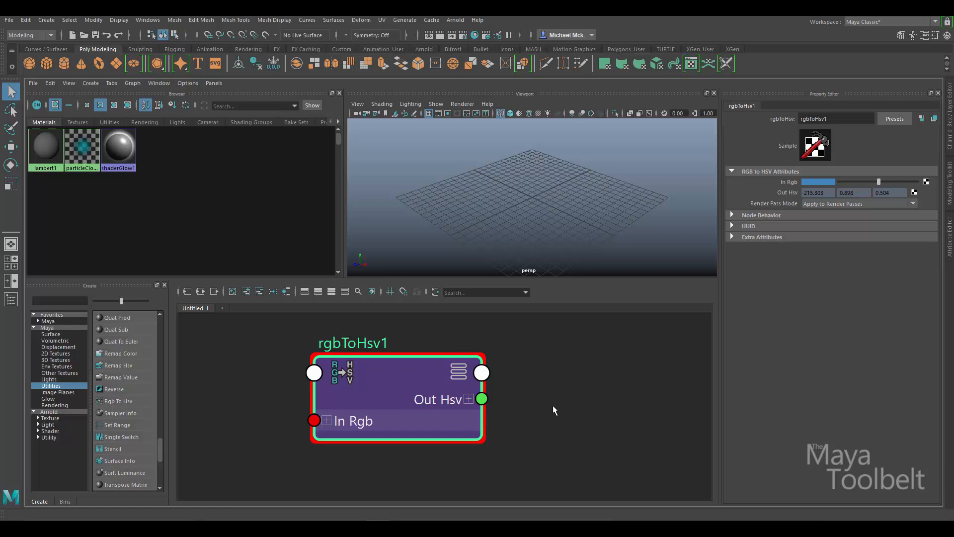
Create a File 2D texture and space it and its placement node out before the rgbToHsv1 node.
key("f")
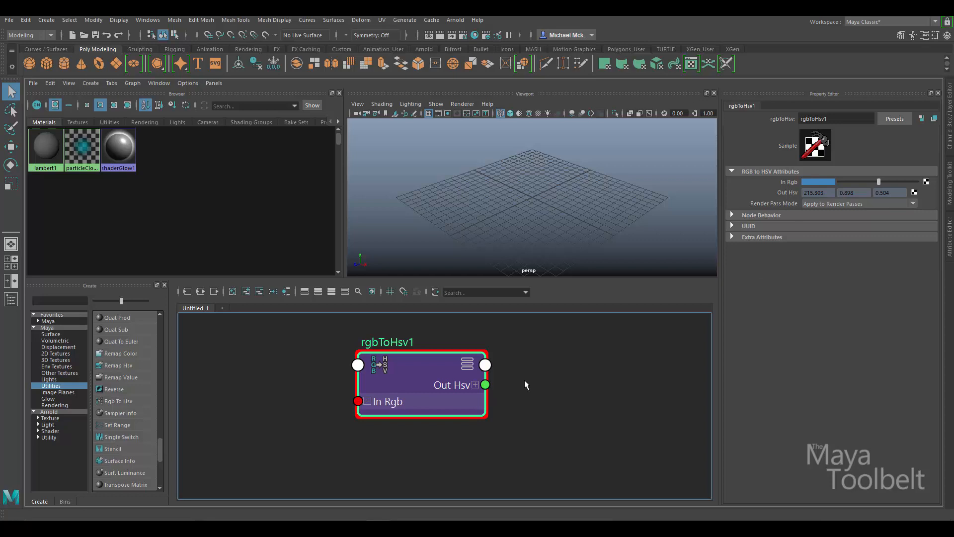
middle_click_drag(526, 392, 580, 406, "alt")
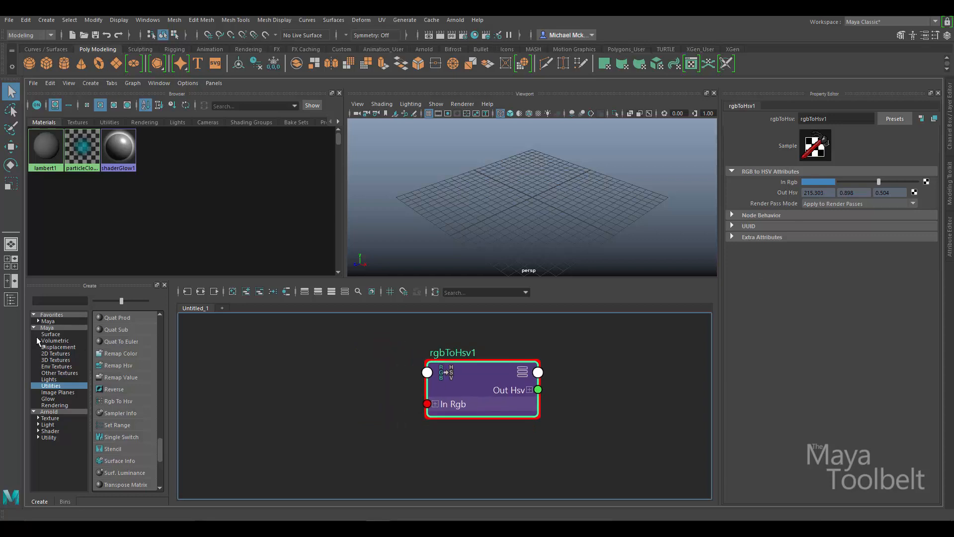
left_click(53, 354)
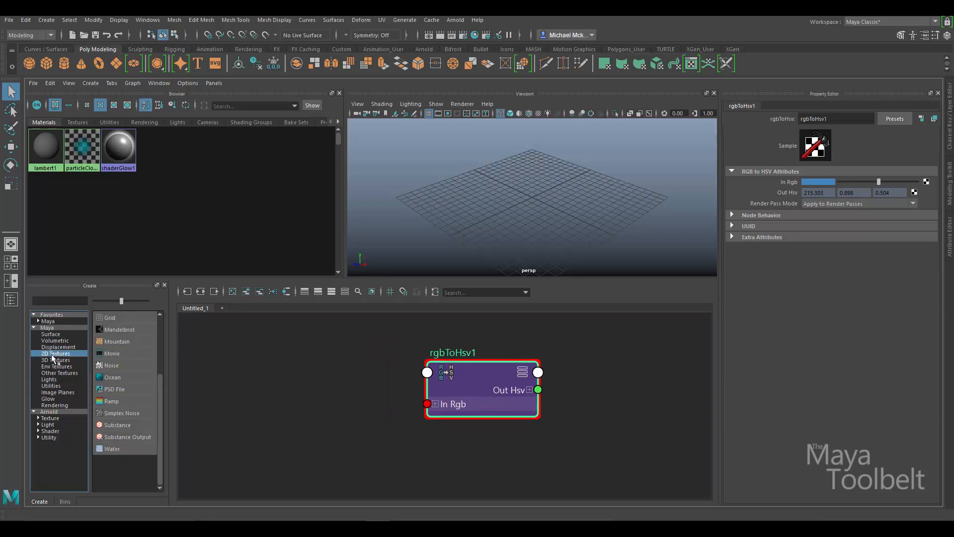
left_click_drag(159, 380, 114, 347)
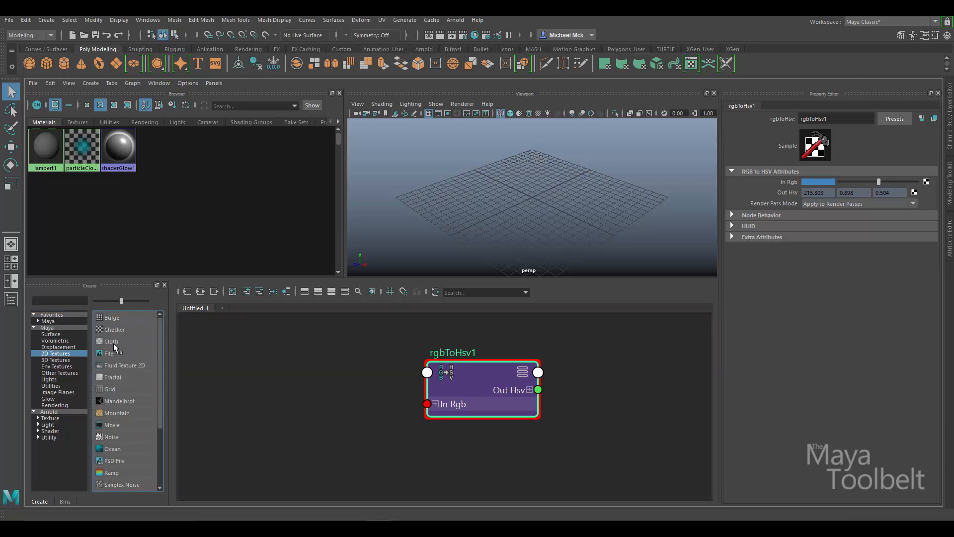
left_click(111, 351)
left_click_drag(459, 383, 640, 380)
scroll(327, 347, "down", 3)
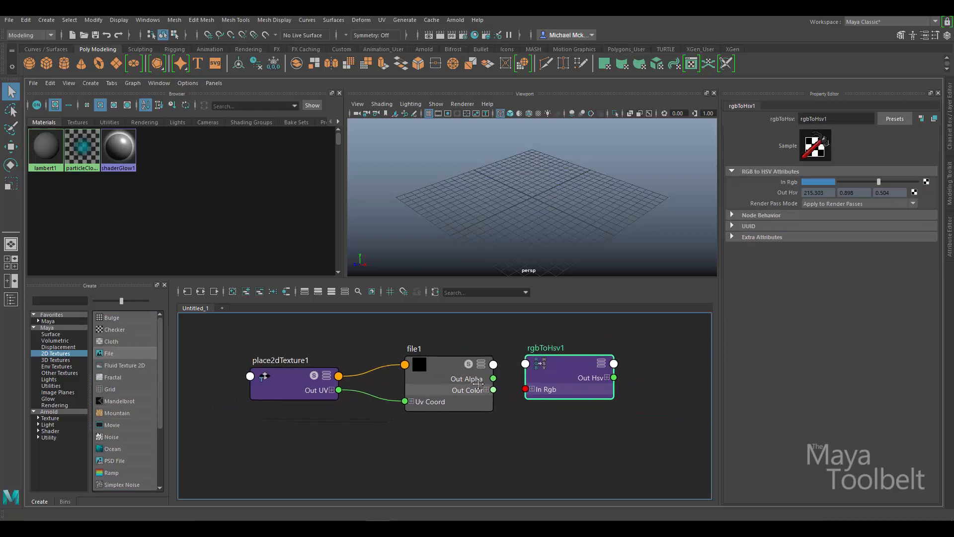
left_click_drag(327, 346, 391, 392)
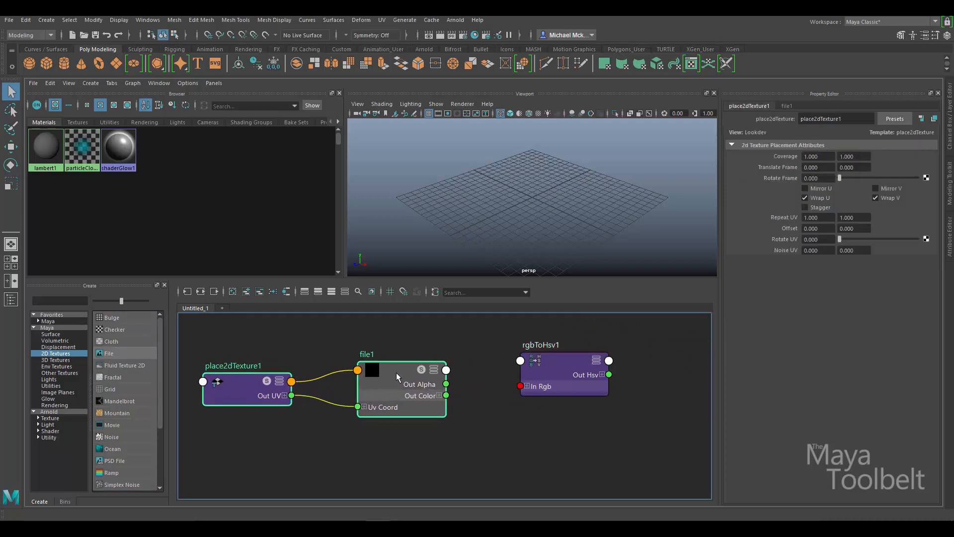
Load billFront.jpg as the image of the file1 texture.
left_click(403, 377)
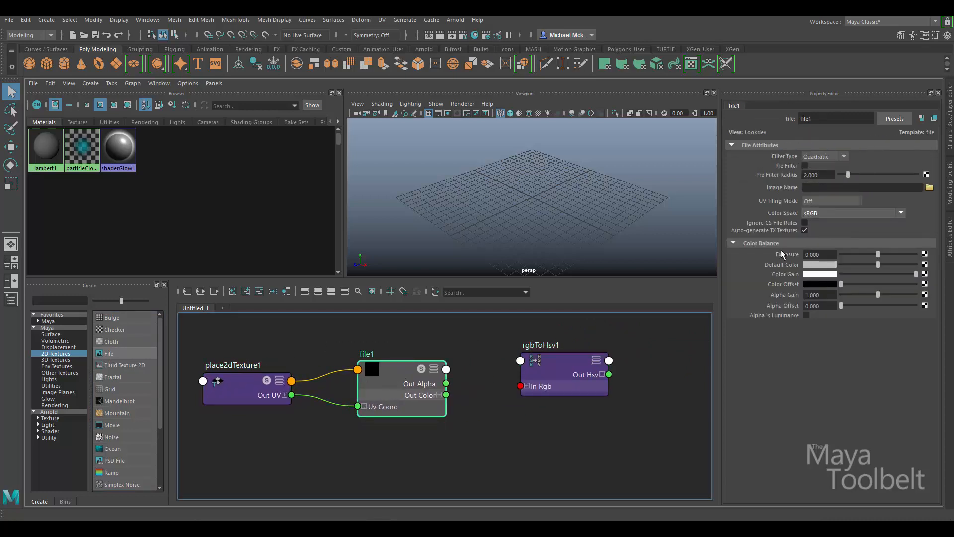
left_click(928, 188)
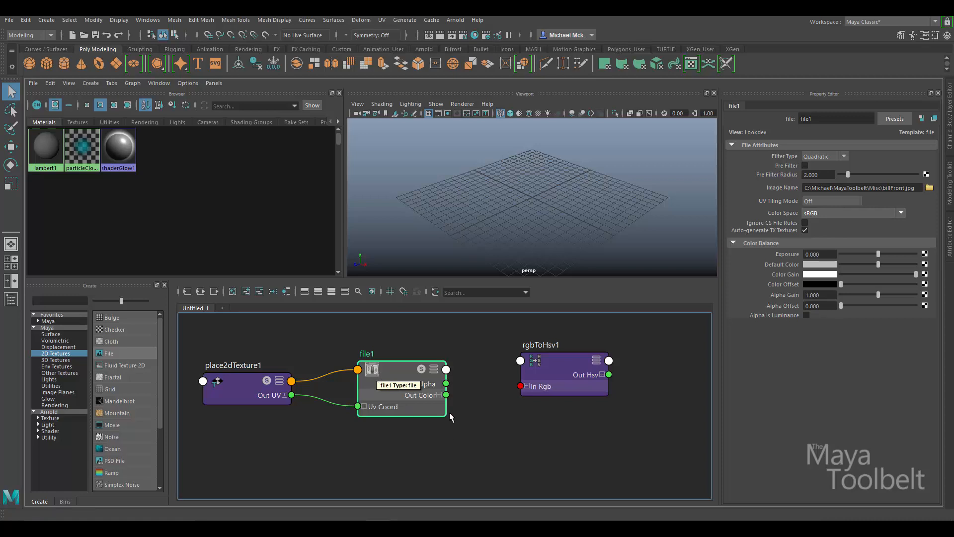
Connect file1's Out Color to the In Rgb input of rgbToHsv1 and tidy the positions of both nodes.
left_click_drag(388, 369, 373, 359)
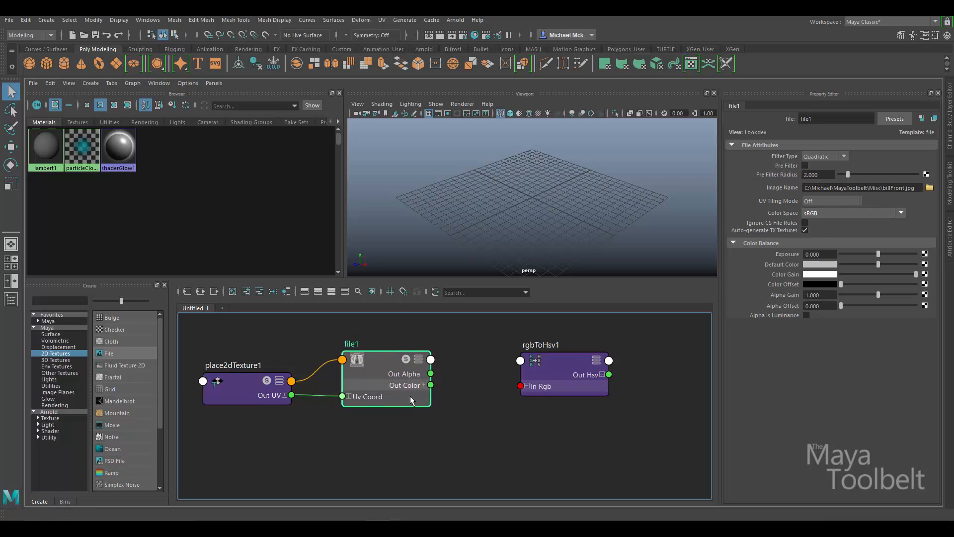
left_click_drag(481, 402, 538, 385)
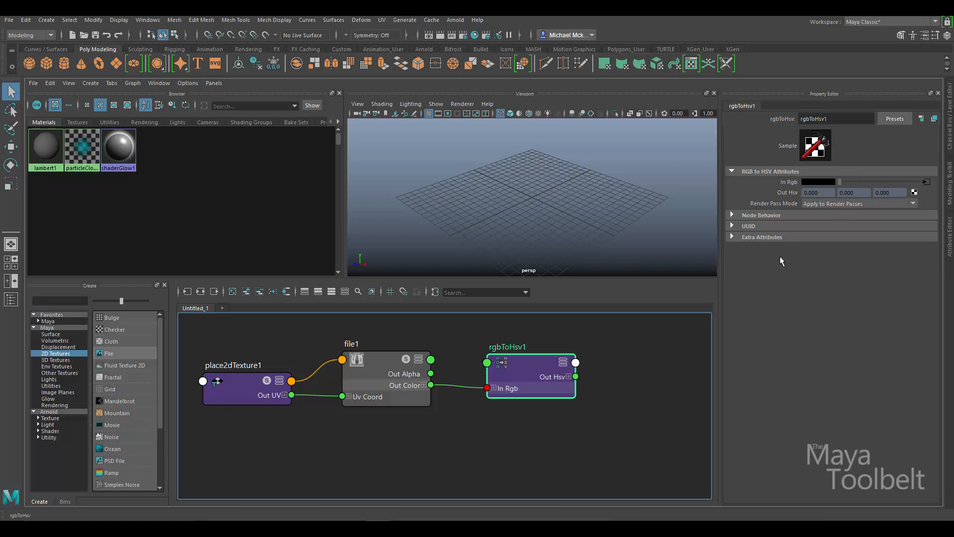
left_click_drag(527, 379, 522, 371)
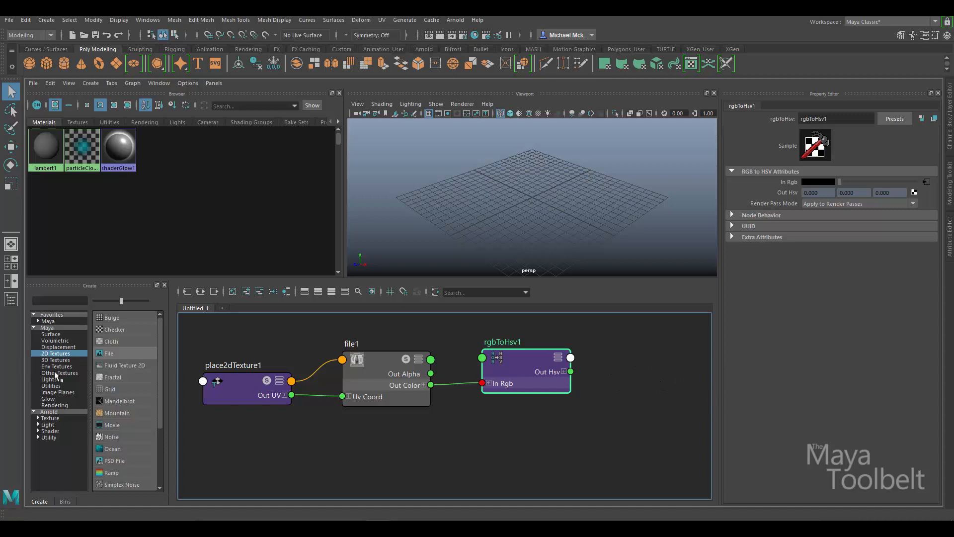
Create a Blinn surface material and place it after the rgbToHsv1 node in the graph.
left_click(53, 334)
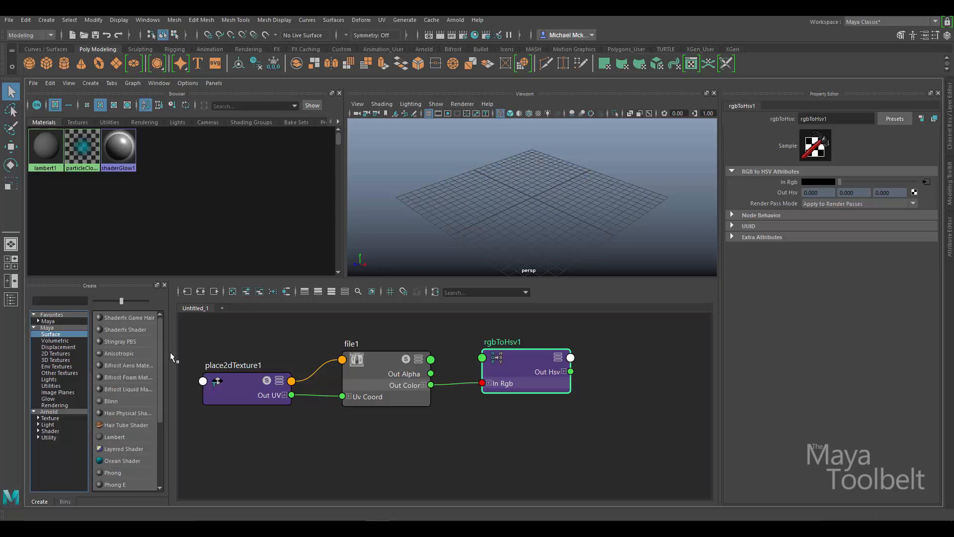
left_click(111, 401)
left_click(547, 429)
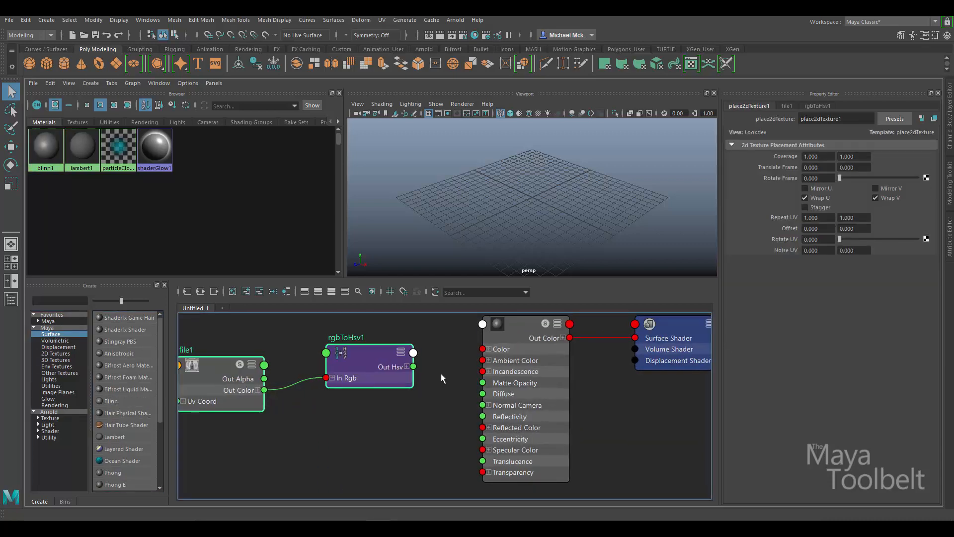
Connect rgbToHsv1's Out Hsv to the Color input of blinn1 and select the blinn1 node.
left_click(439, 373)
left_click_drag(477, 351, 482, 348)
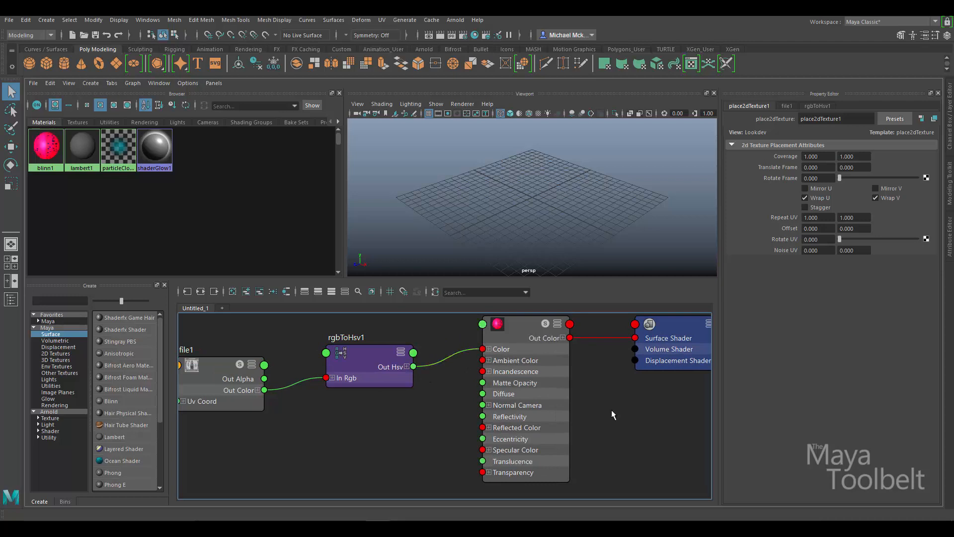
key("a")
left_click(570, 369)
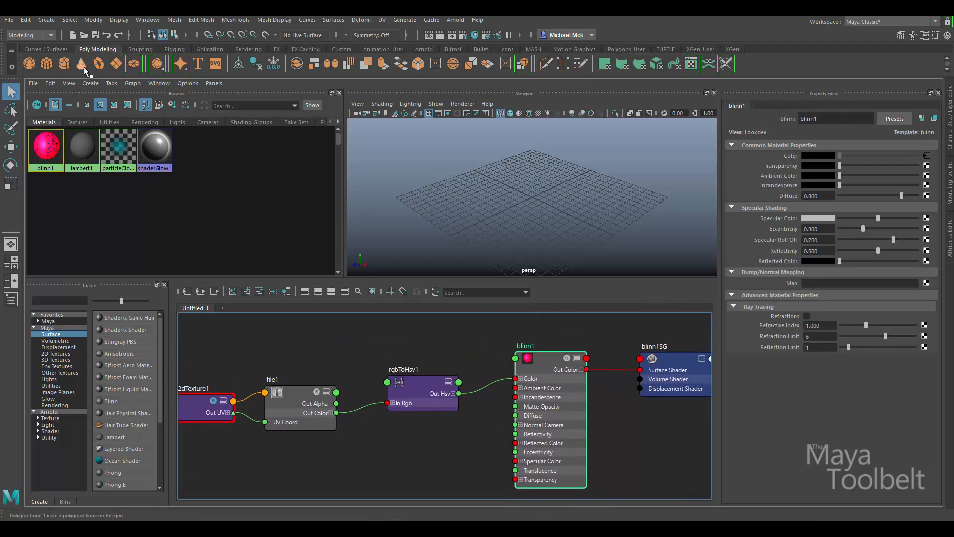
Create a polygon plane scaled uniformly to about 14.8 and display it shaded with the blinn1 texture and the grid hidden.
left_click(529, 207)
mouse_move(529, 207)
left_mouse_down("alt")
mouse_move(532, 229)
mouse_move(616, 188)
left_mouse_up("alt")
key("r")
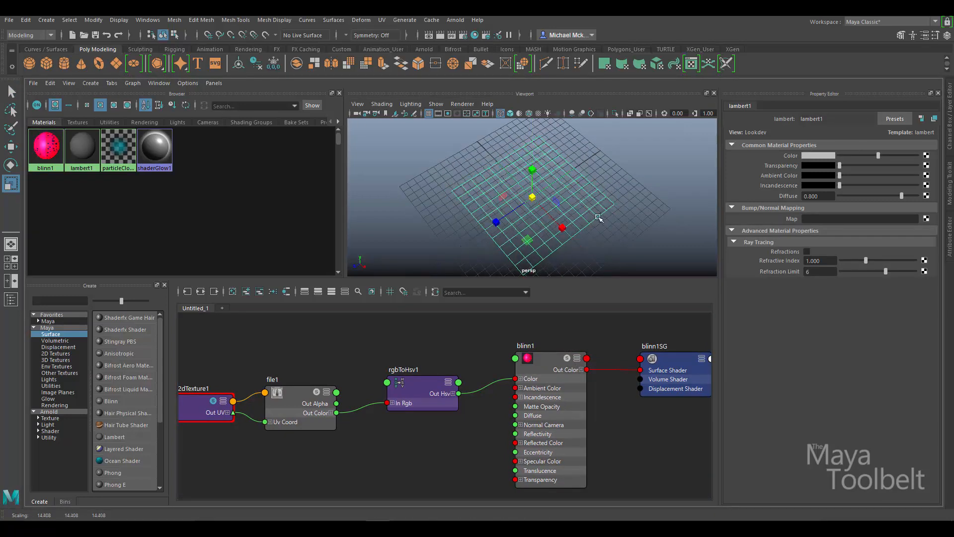
key("6")
left_click(431, 114)
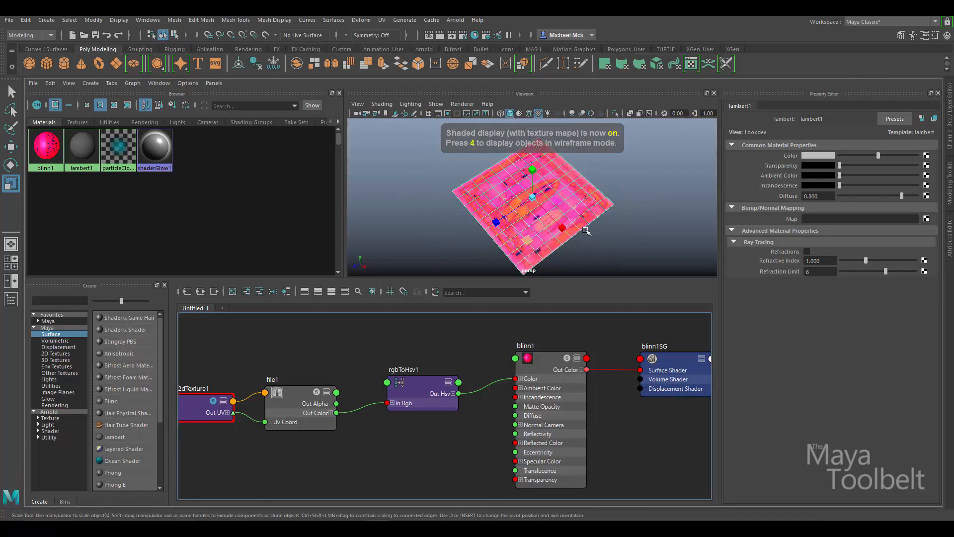
Stretch the plane along its long axis to match the proportions of the banknote image.
left_click_drag(592, 241, 607, 204, "alt")
left_click(607, 204)
left_click_drag(480, 195, 513, 226, "alt")
left_click_drag(577, 197, 636, 214)
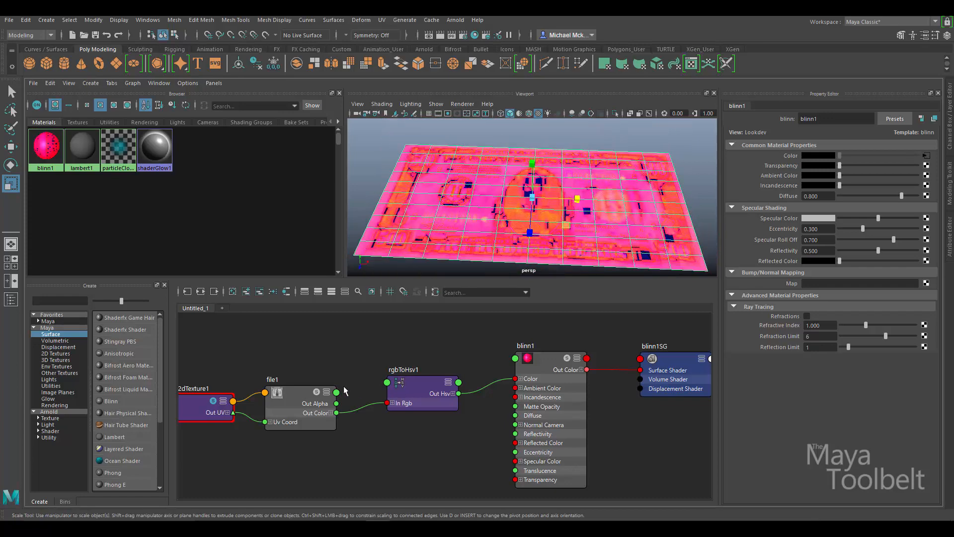
Solo the file1 node to view its unconverted image on the plane, and shift rgbToHsv1 slightly lower.
left_click(306, 390)
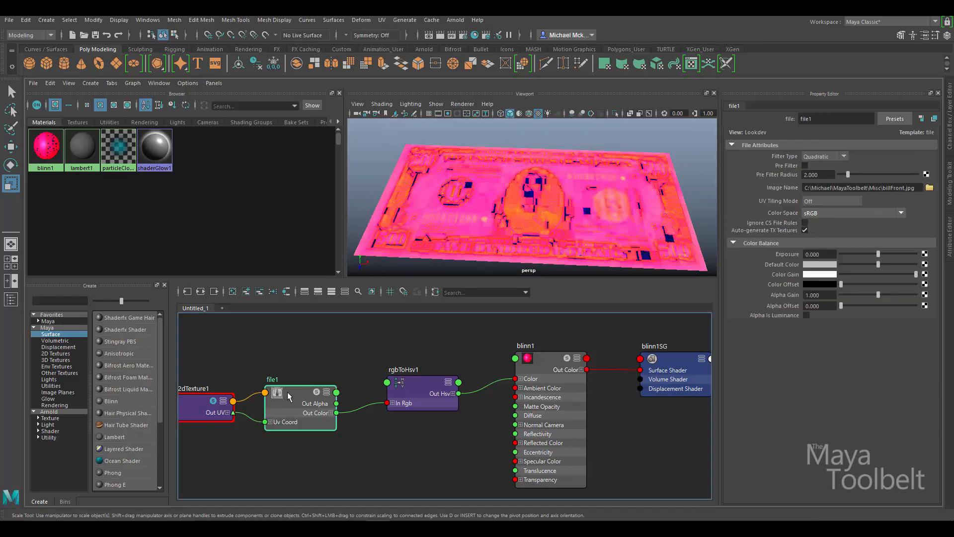
left_click(315, 391)
left_click_drag(596, 209, 611, 232, "alt")
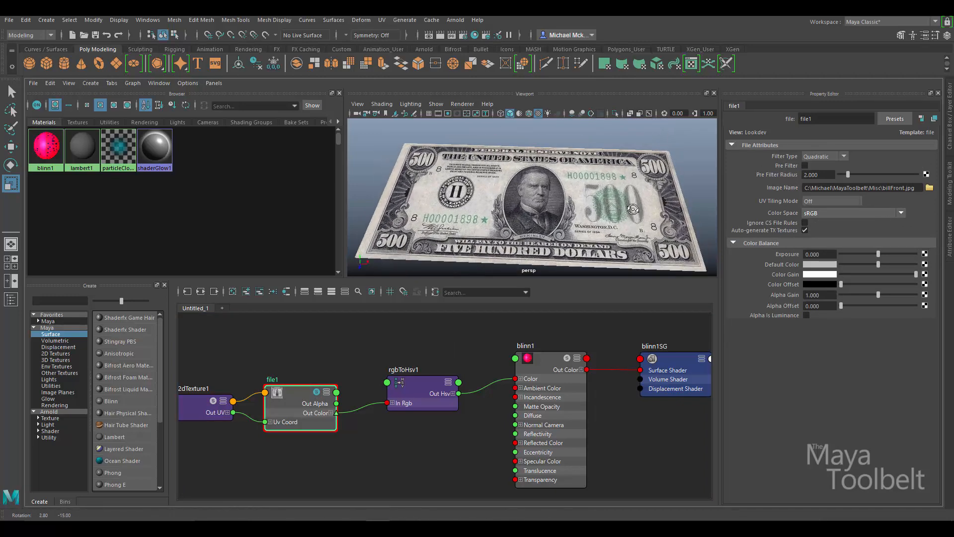
left_click_drag(423, 392, 422, 395)
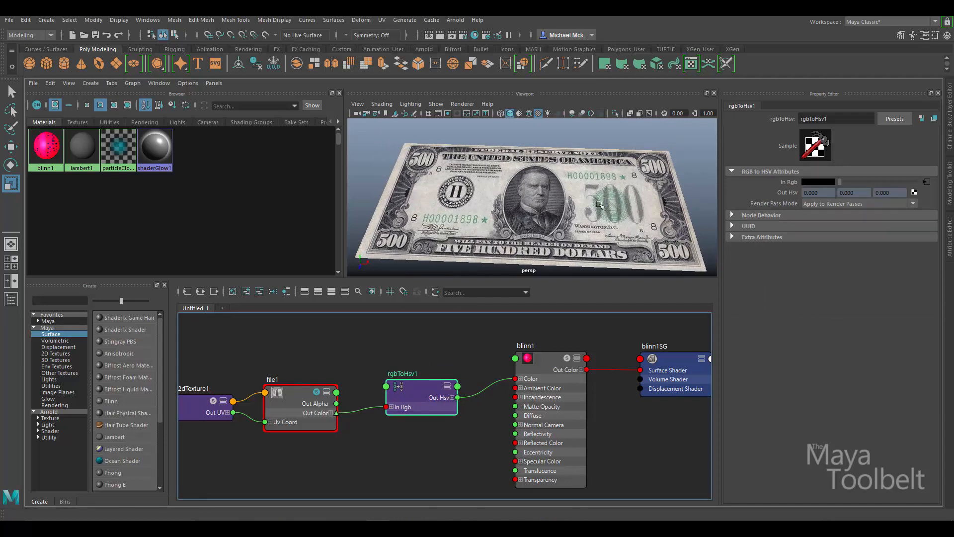
left_click_drag(421, 393, 417, 403)
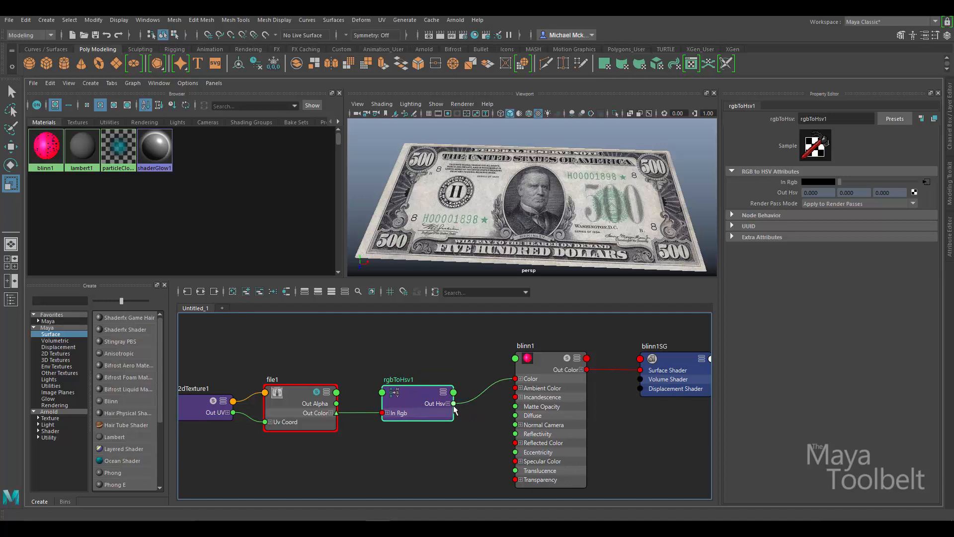
Solo the blinn1 node to view the HSV-converted texture on the plane, nudging blinn1 and rgbToHsv1 slightly.
left_click(534, 368)
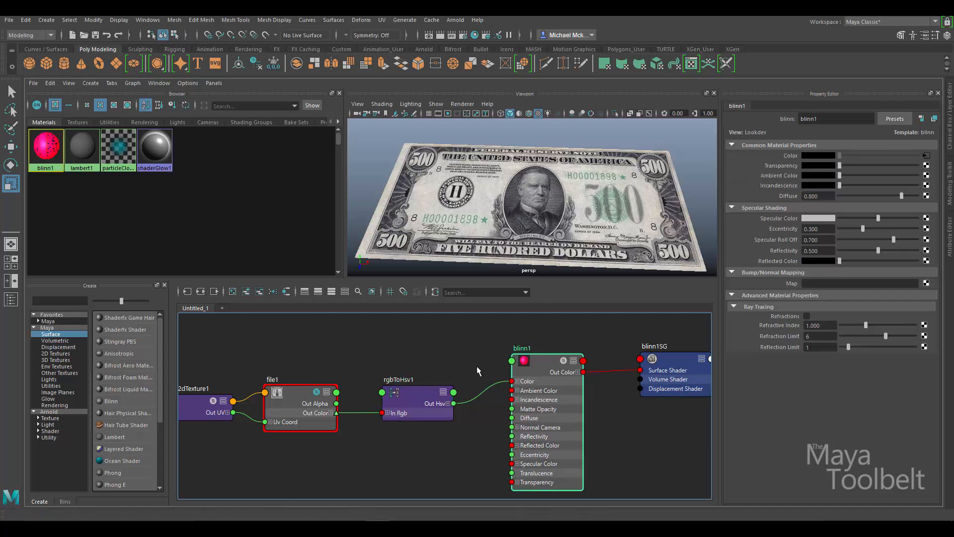
left_click_drag(545, 207, 566, 193, "alt")
left_click(420, 390)
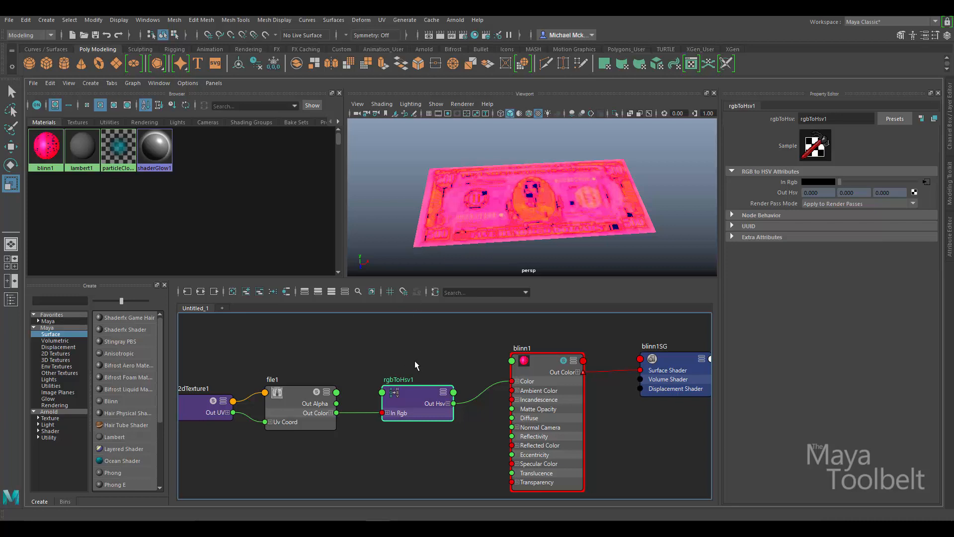
left_click_drag(431, 405, 424, 394)
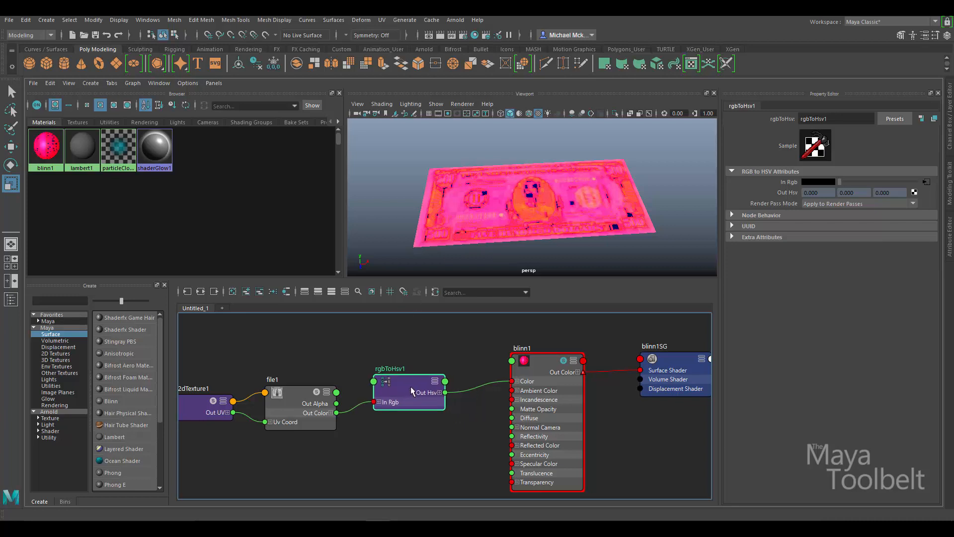
left_click(545, 371)
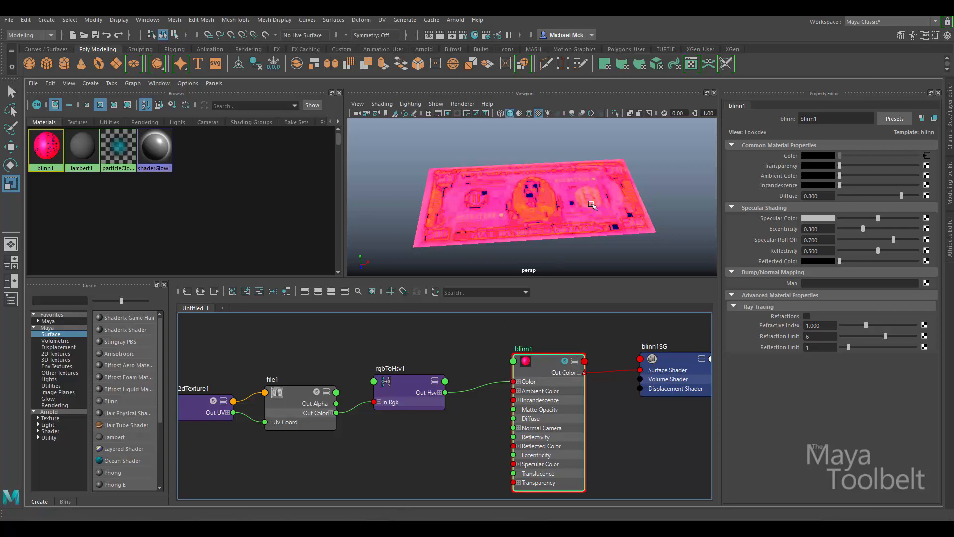
Solo file1 again to view the original image, and move rgbToHsv1 a little closer to file1.
left_click(304, 404)
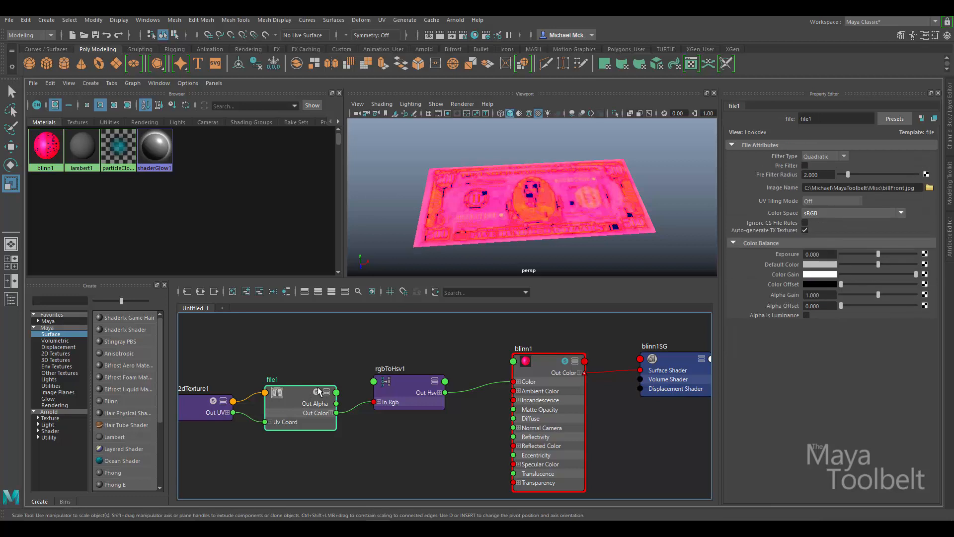
left_click(317, 393)
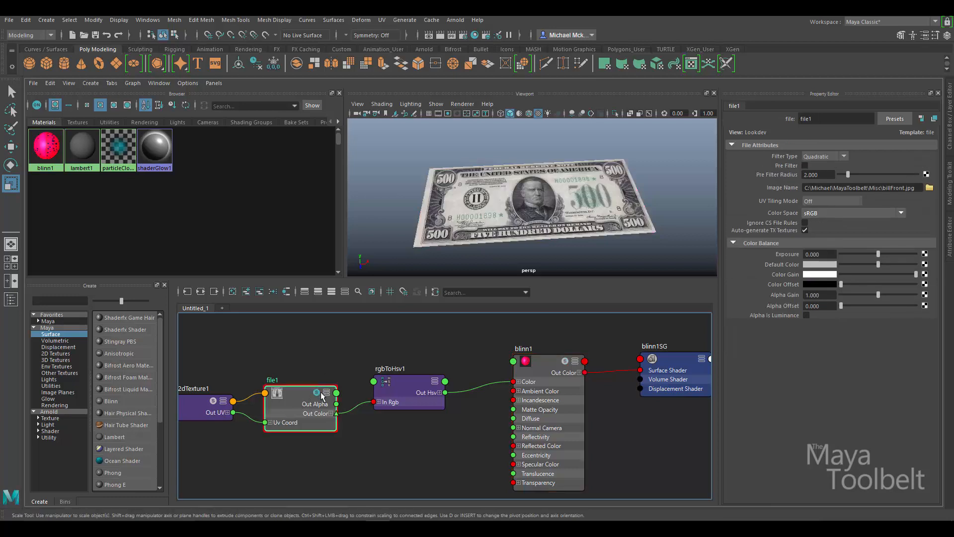
left_click_drag(297, 392, 296, 388)
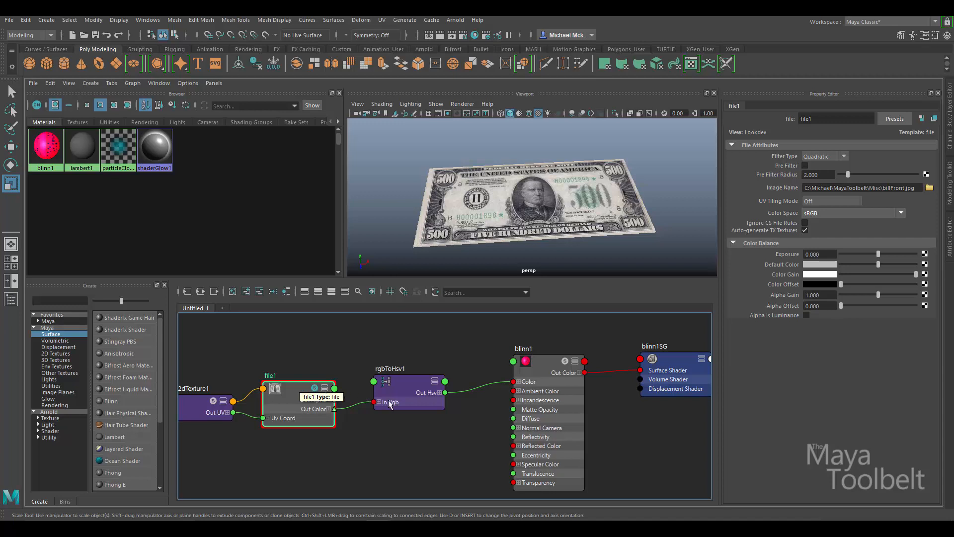
left_click_drag(411, 380, 398, 378)
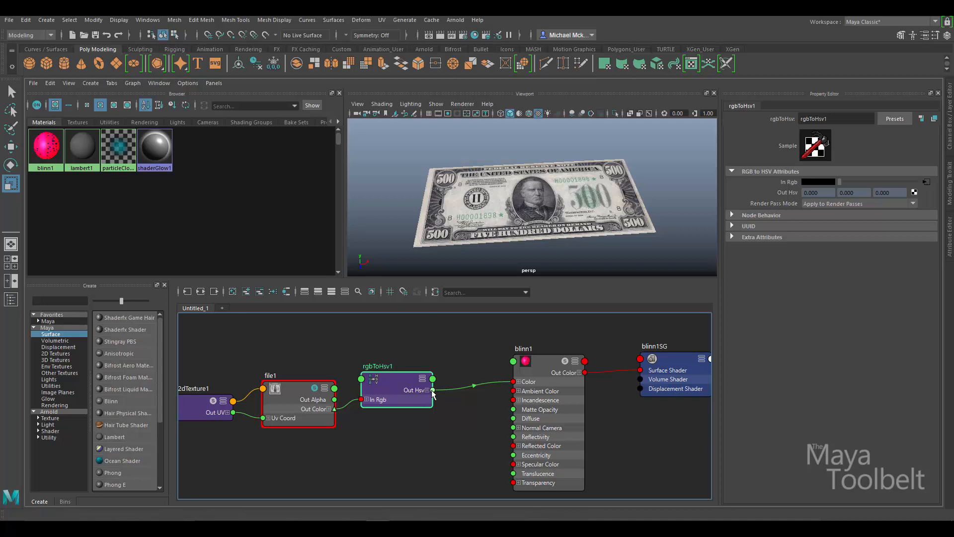
Expand blinn1's Color input into its Color R, Color G and Color B components and examine the connection from rgbToHsv1.
left_click(519, 381)
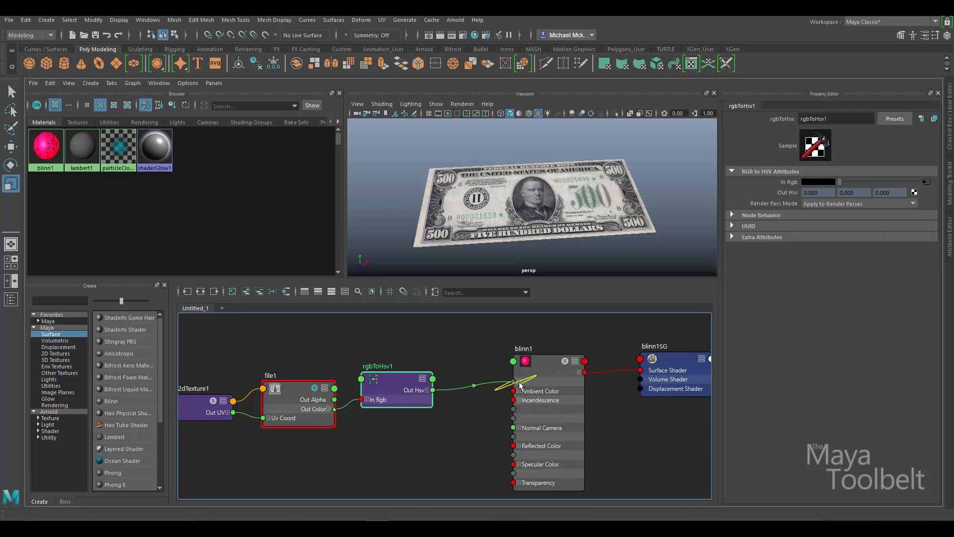
scroll(489, 450, "up", 3)
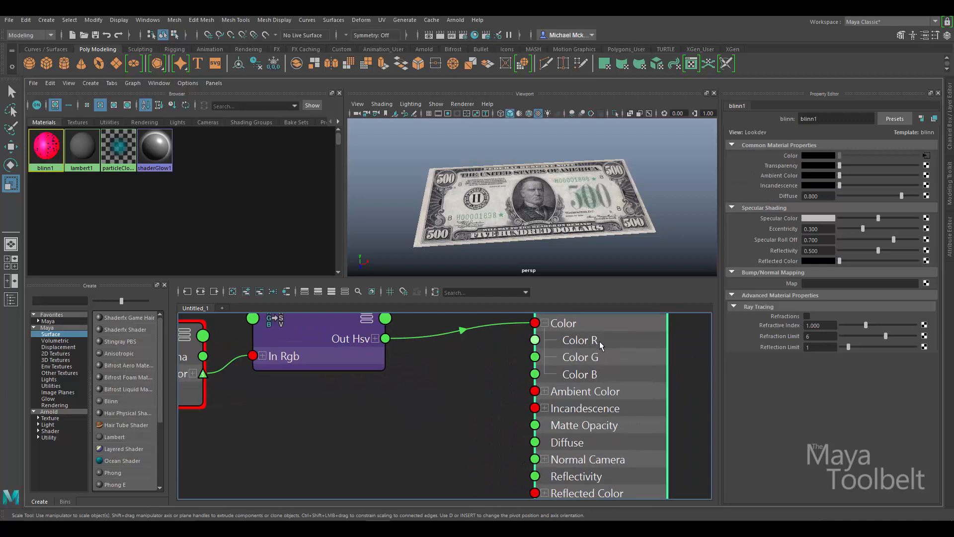
middle_click_drag(681, 360, 650, 404, "alt")
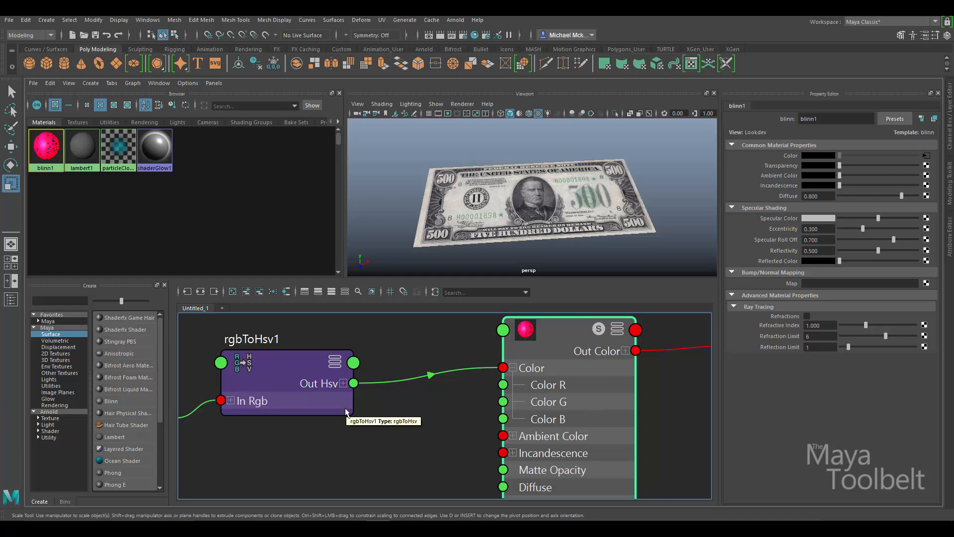
middle_click_drag(351, 418, 435, 403, "alt")
scroll(437, 405, "down", 3)
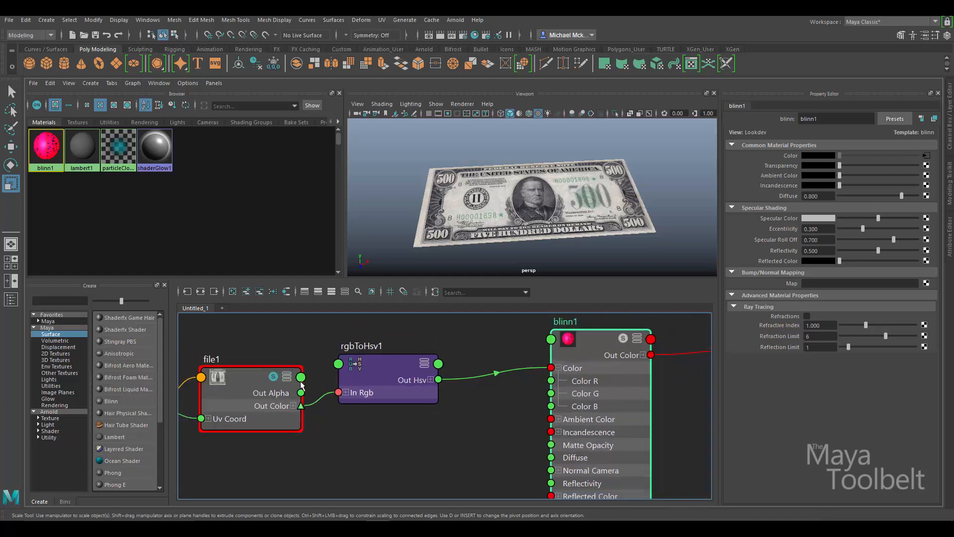
Toggle the solo view between file1 and blinn1 to compare the original banknote image with its HSV-converted version.
left_click(275, 378)
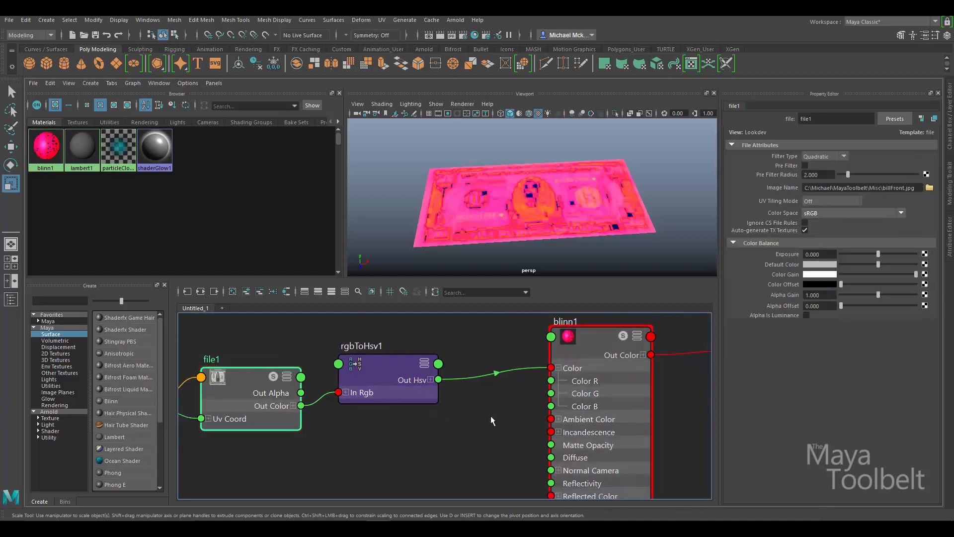
middle_click_drag(493, 419, 437, 422, "alt")
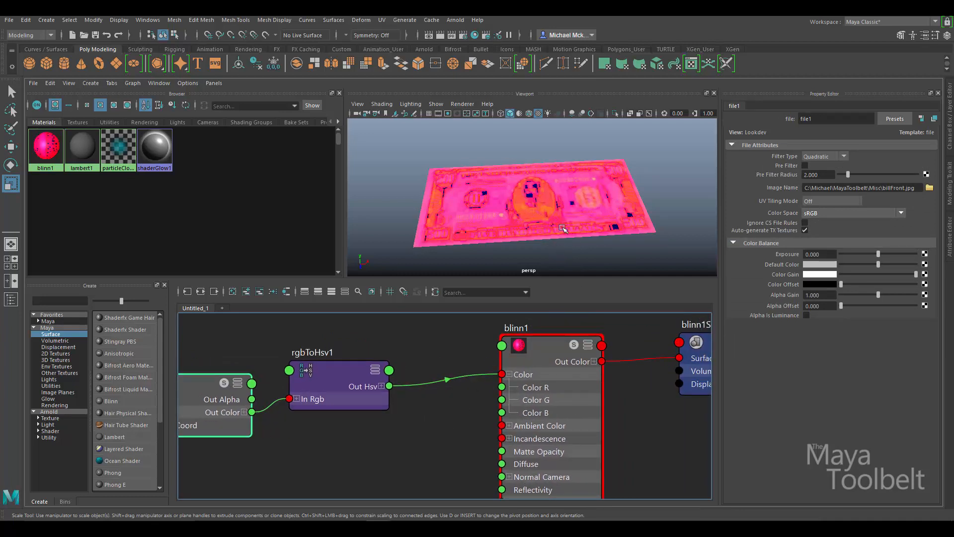
left_click_drag(562, 228, 603, 193, "alt")
left_click(226, 384)
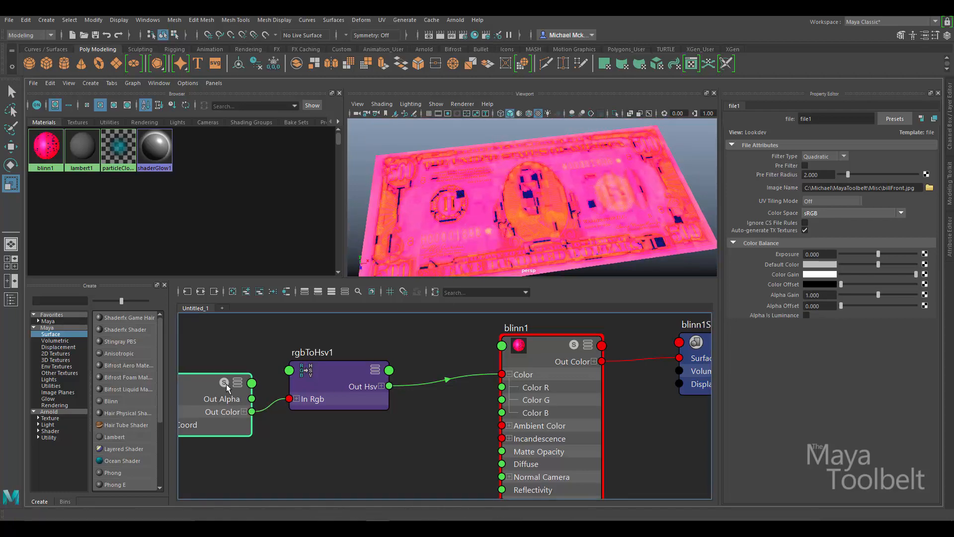
left_click(224, 382)
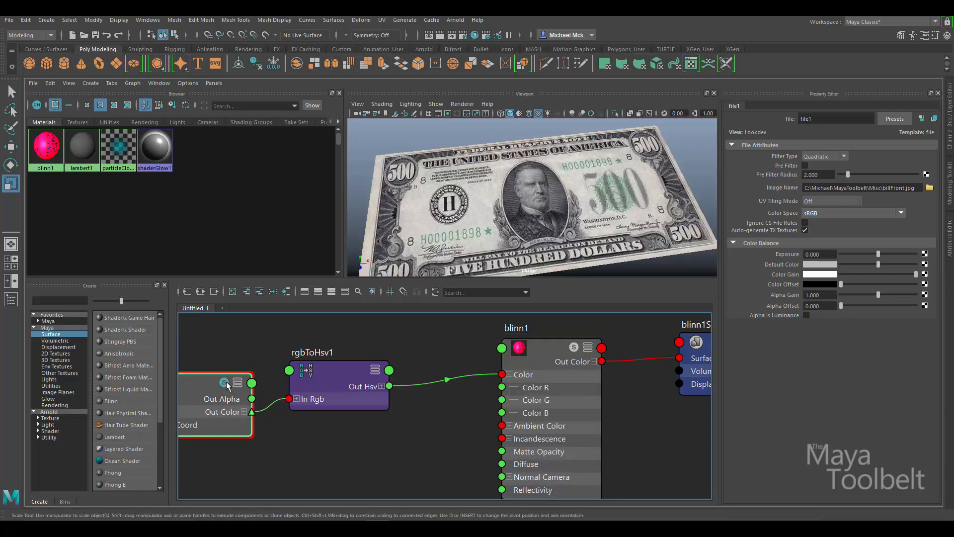
left_click(225, 381)
left_click(225, 382)
left_click(224, 382)
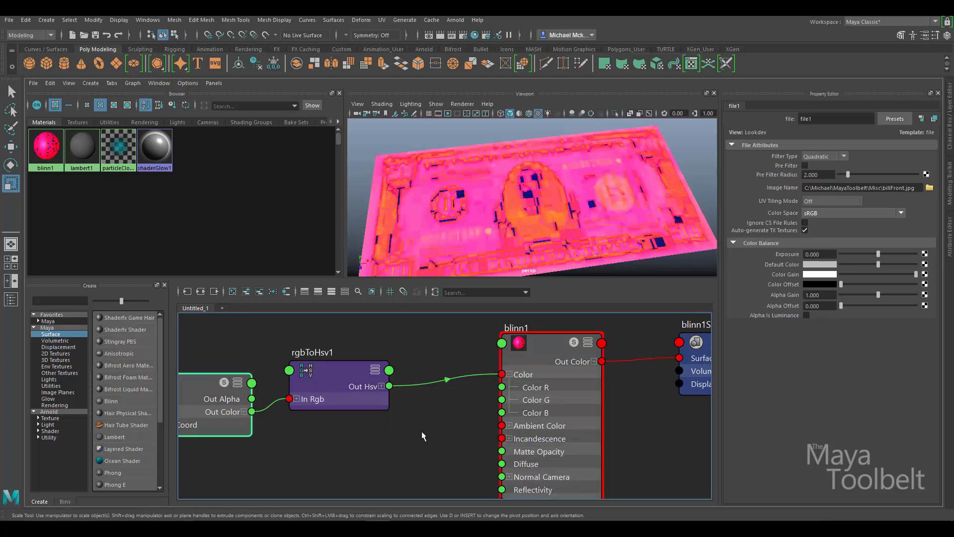
Set blinn1's Ambient Color to the blue stored in the colour history.
left_click(545, 345)
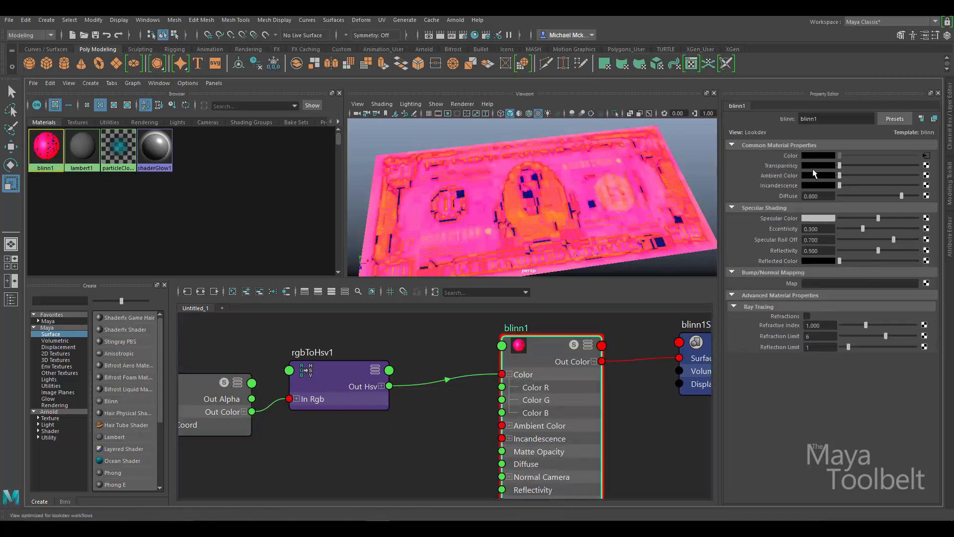
left_click(815, 174)
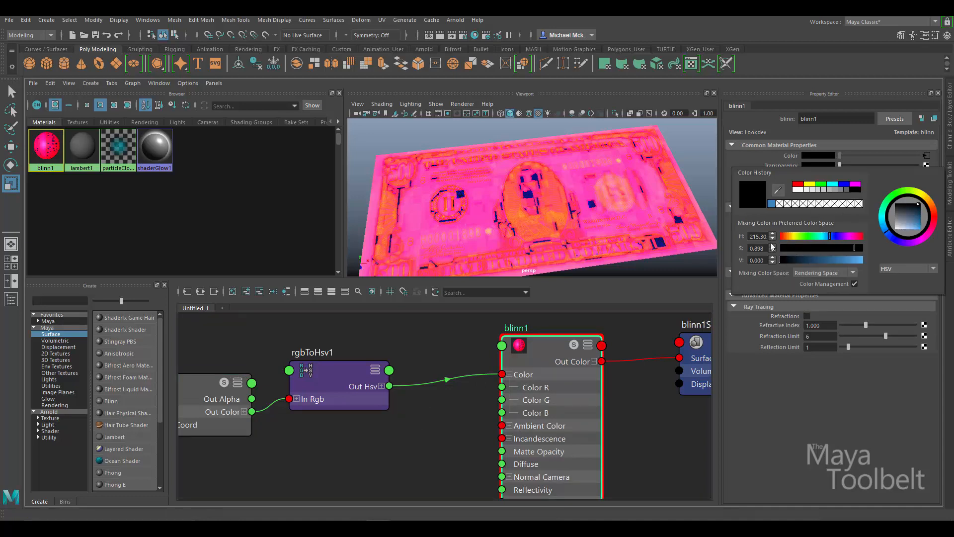
left_click(772, 204)
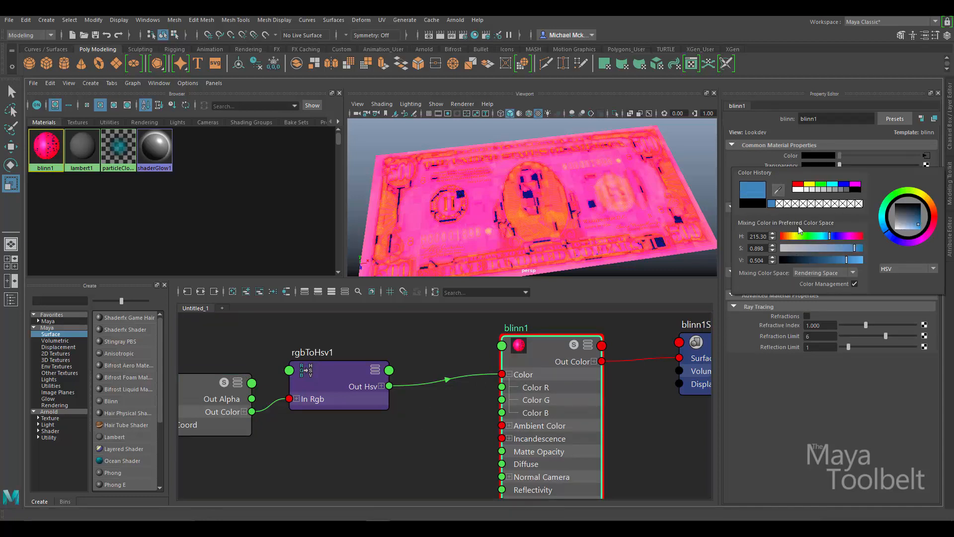
Switch the colour picker's value display between RGB 0 to 255, RGB 0 to 1.0 and HSV to compare the blue's values.
left_click(901, 269)
left_click(905, 286)
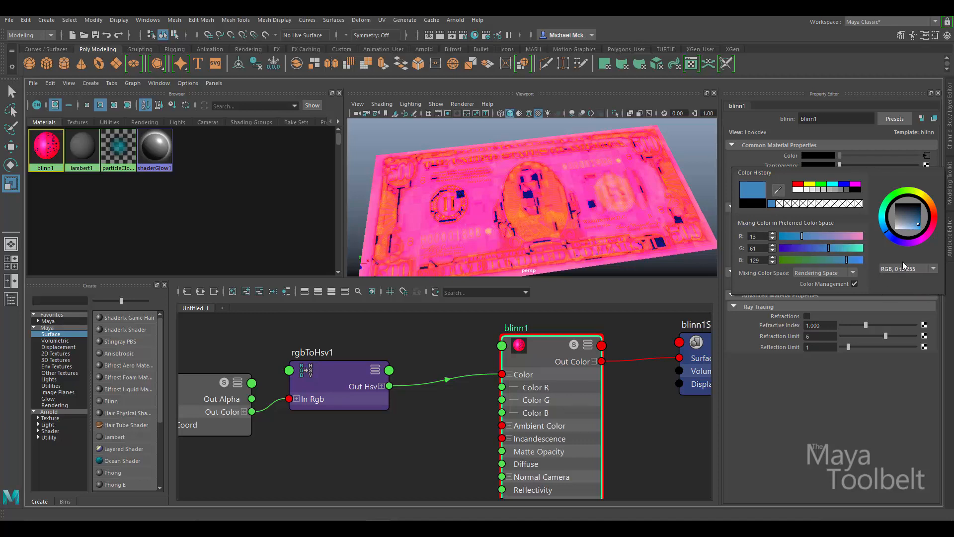
left_click(906, 269)
left_click(902, 288)
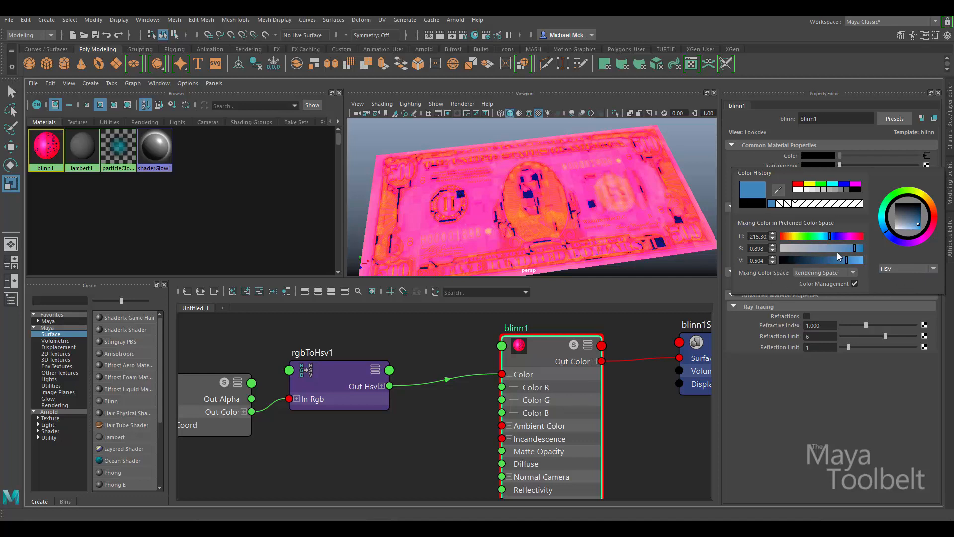
left_click(897, 270)
left_click(896, 279)
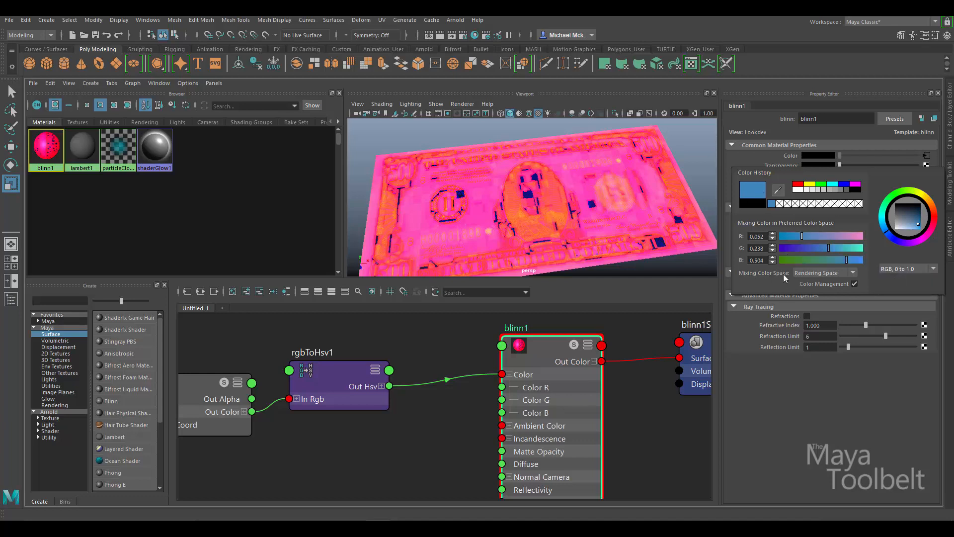
left_click(896, 267)
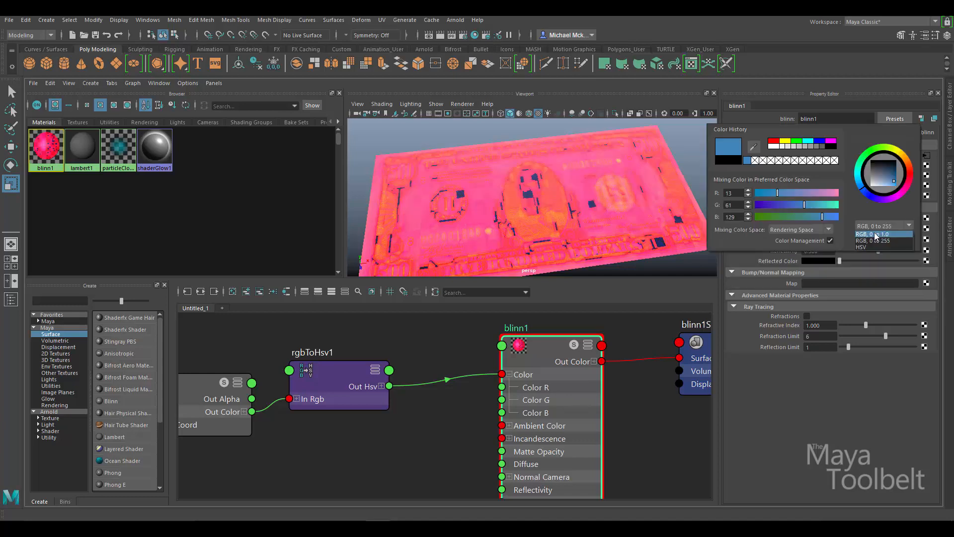
left_click(874, 232)
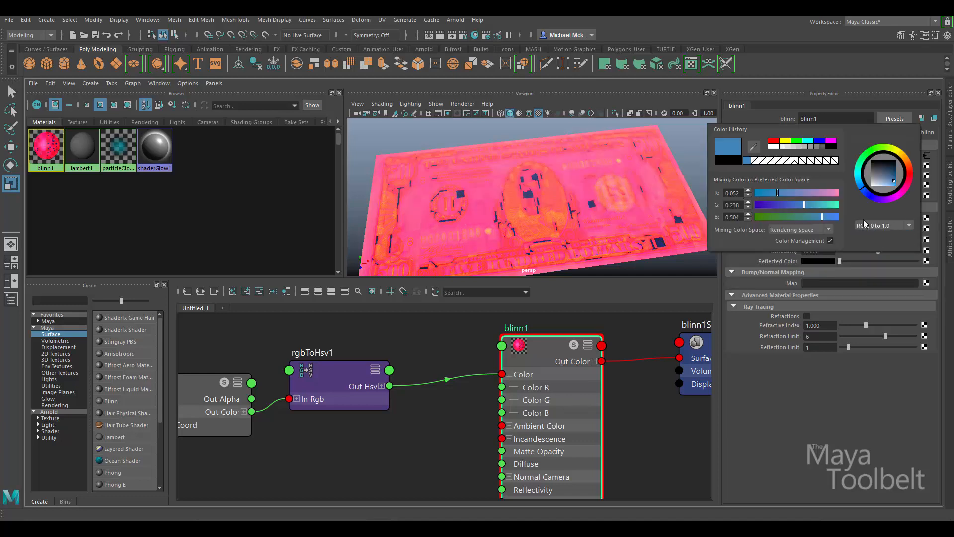
left_click(865, 225)
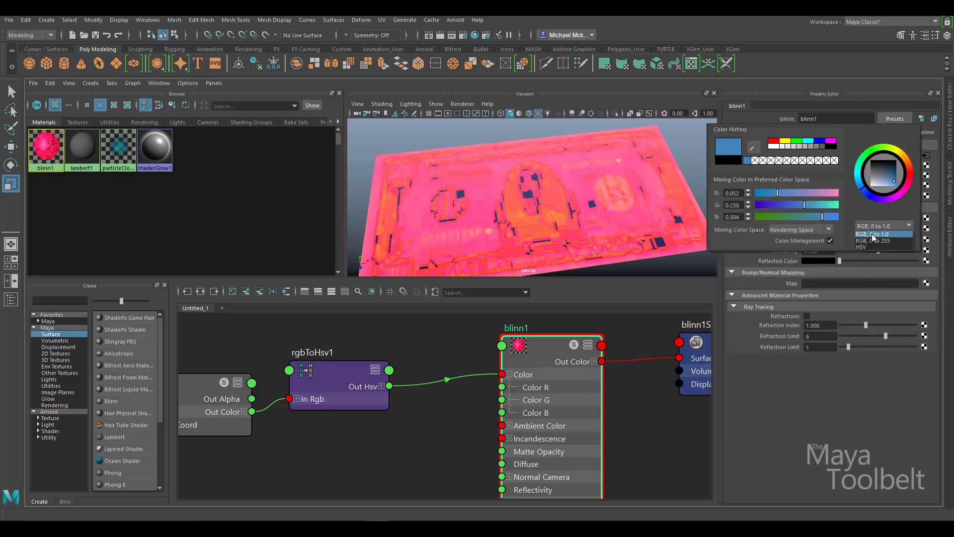
left_click(875, 237)
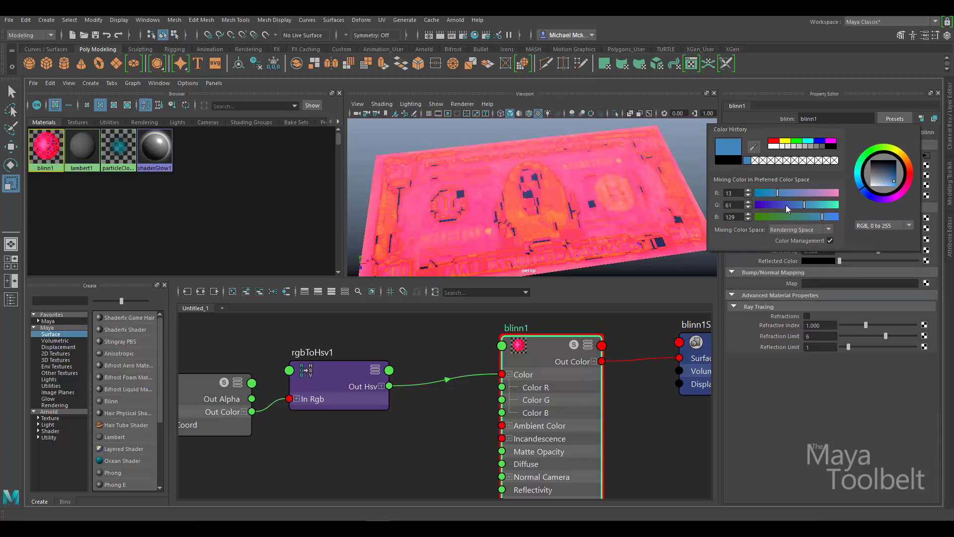
left_click(887, 226)
left_click(865, 246)
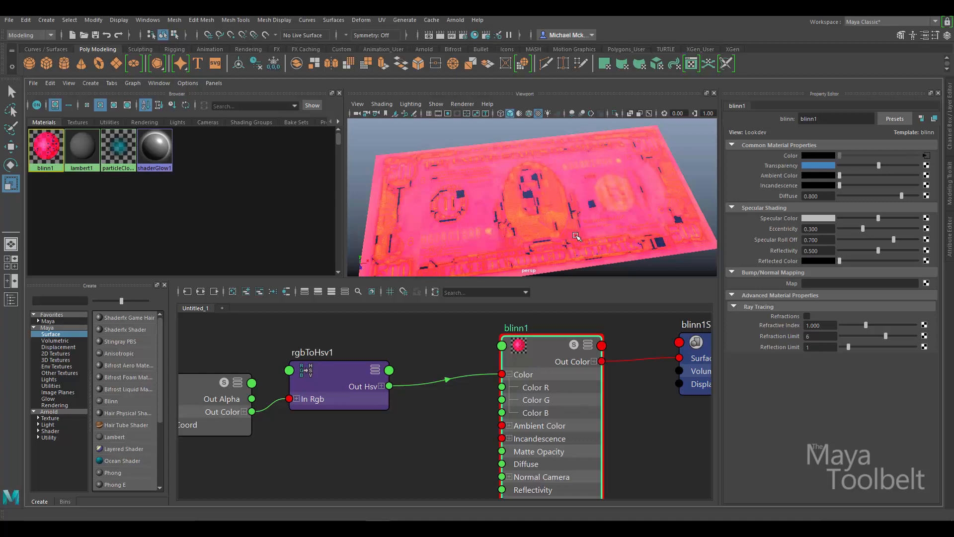
Move rgbToHsv1 slightly away from file1 towards blinn1 and look over the whole node network.
left_click_drag(368, 386, 377, 393)
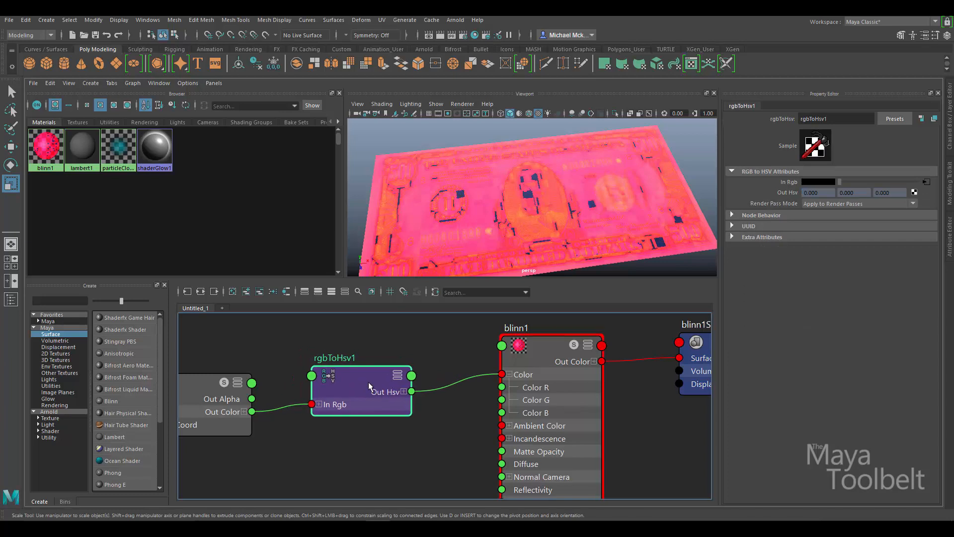
middle_click_drag(574, 381, 575, 382, "alt")
right_click_drag(575, 381, 484, 380, "alt")
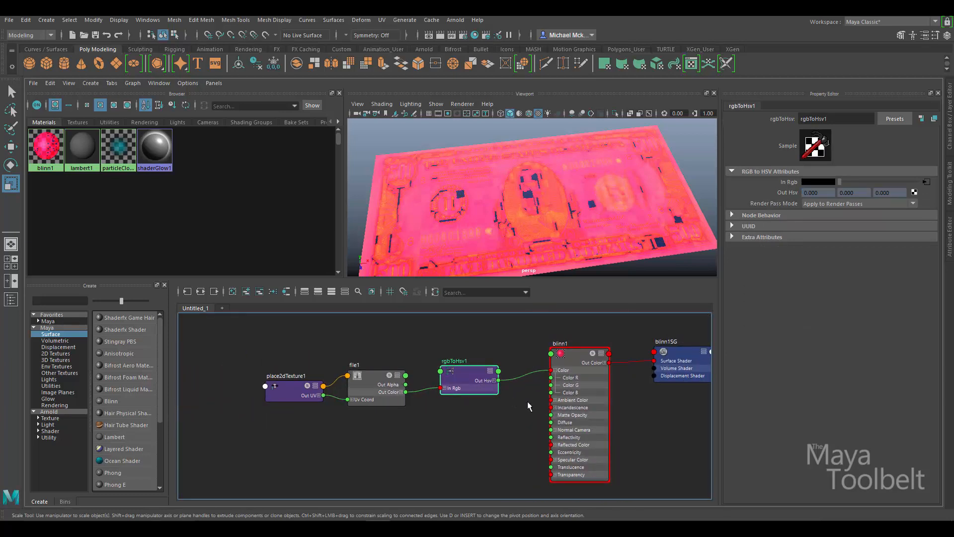
Compare rgbToHsv1's Out Hsv H, S and V components with blinn1's Color R, G and B components, leaving both attributes collapsed.
middle_click_drag(528, 404, 498, 398, "alt")
right_click_drag(488, 395, 666, 428, "alt")
middle_click_drag(568, 381, 620, 442, "alt")
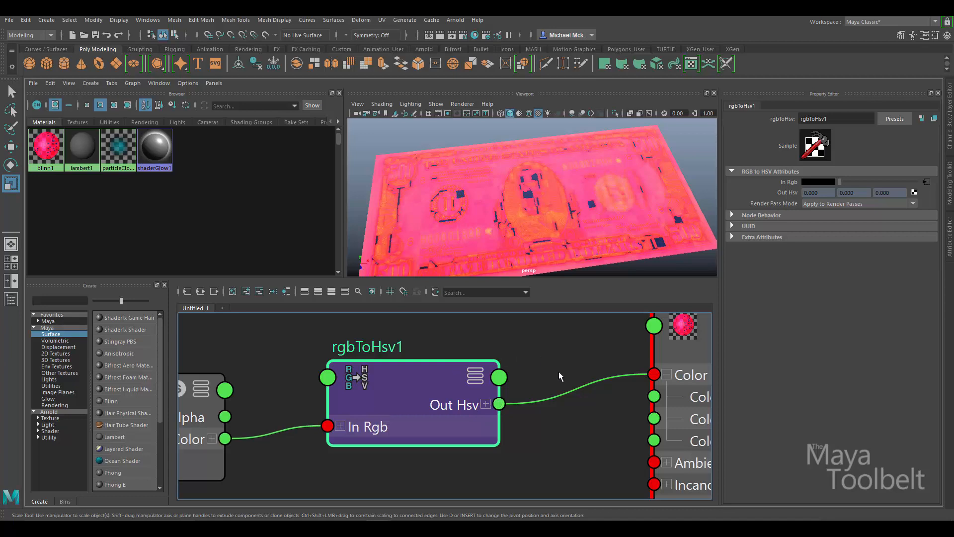
middle_click_drag(558, 371, 591, 366, "alt")
scroll(592, 366, "down", 3)
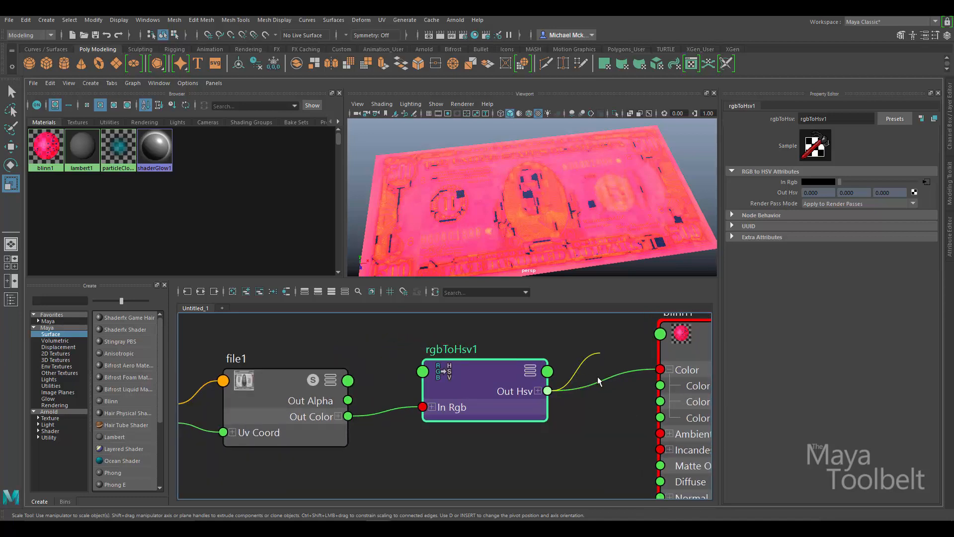
middle_click_drag(618, 422, 506, 393, "alt")
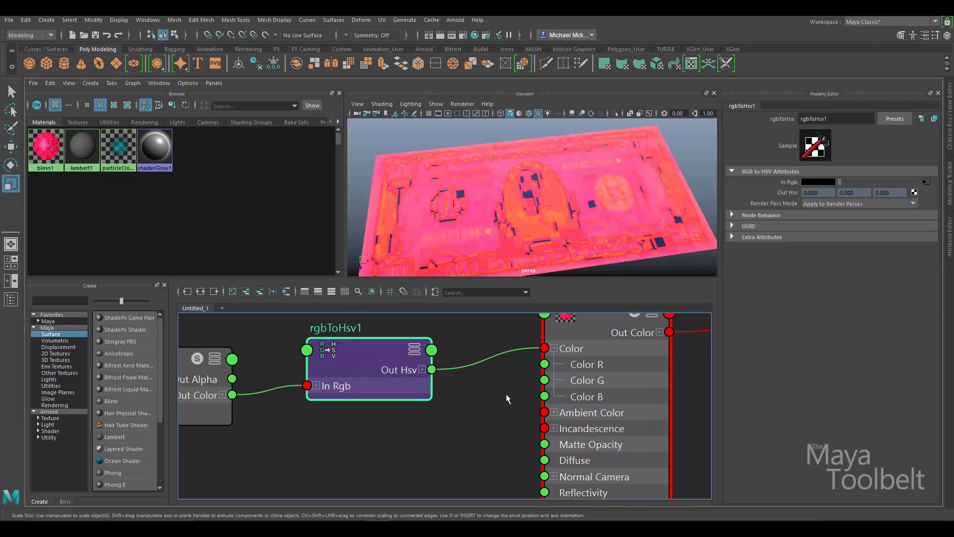
left_click(553, 348)
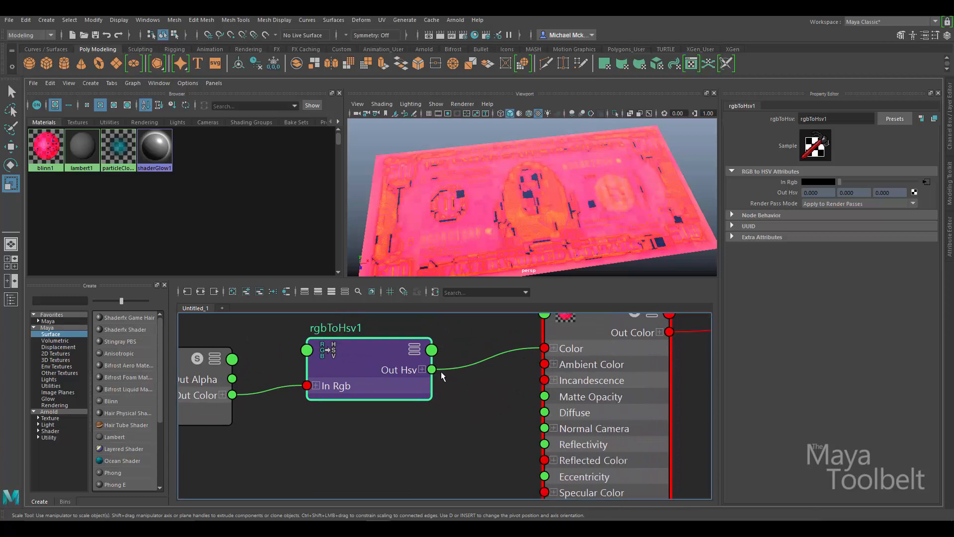
left_click(422, 370)
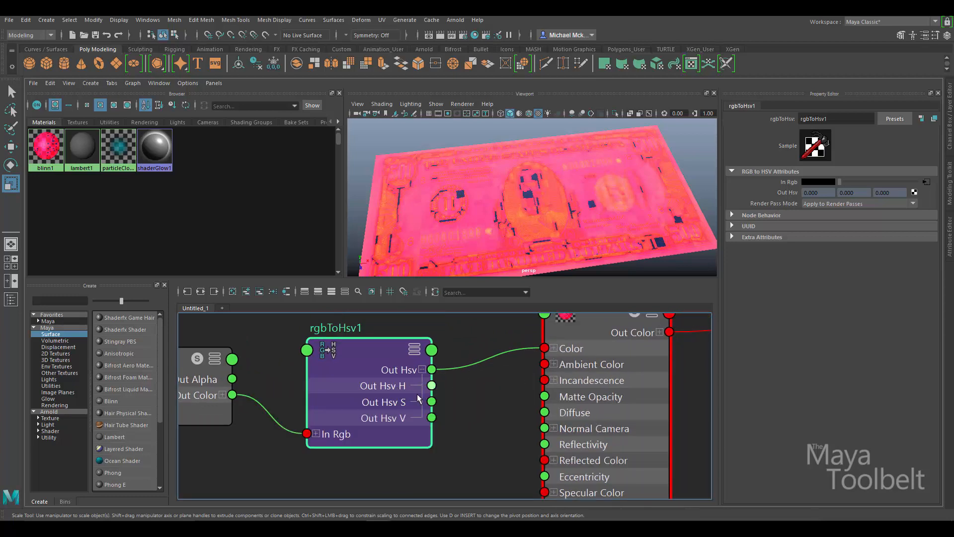
left_click(554, 348)
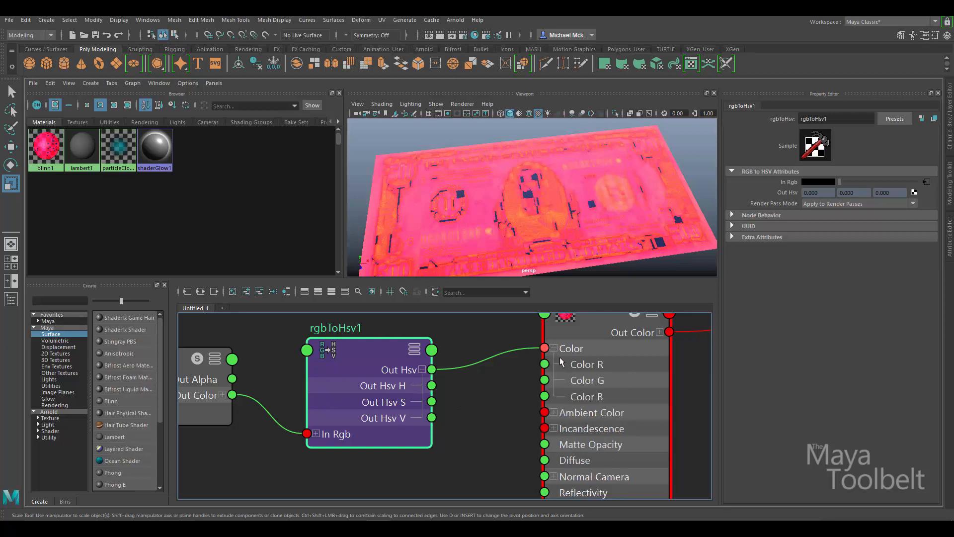
left_click(553, 348)
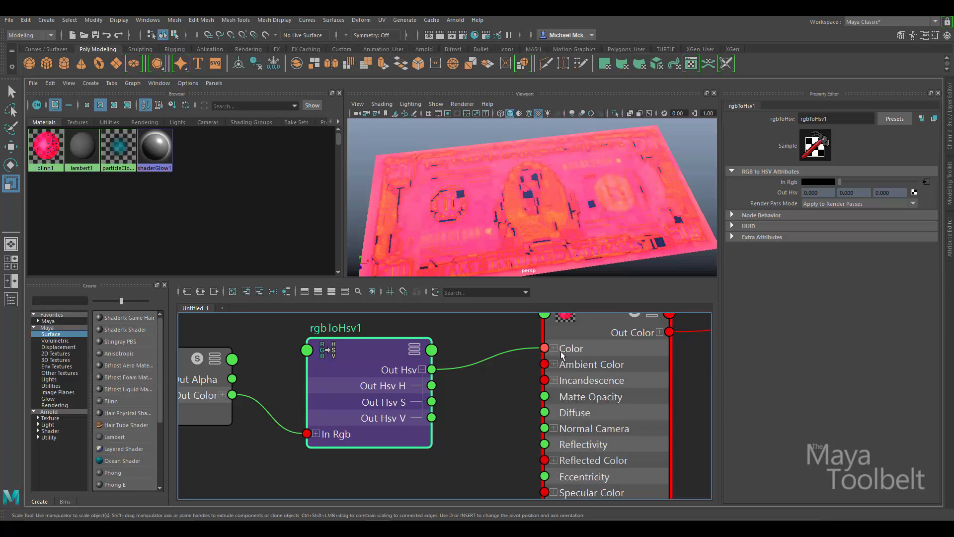
left_click(421, 369)
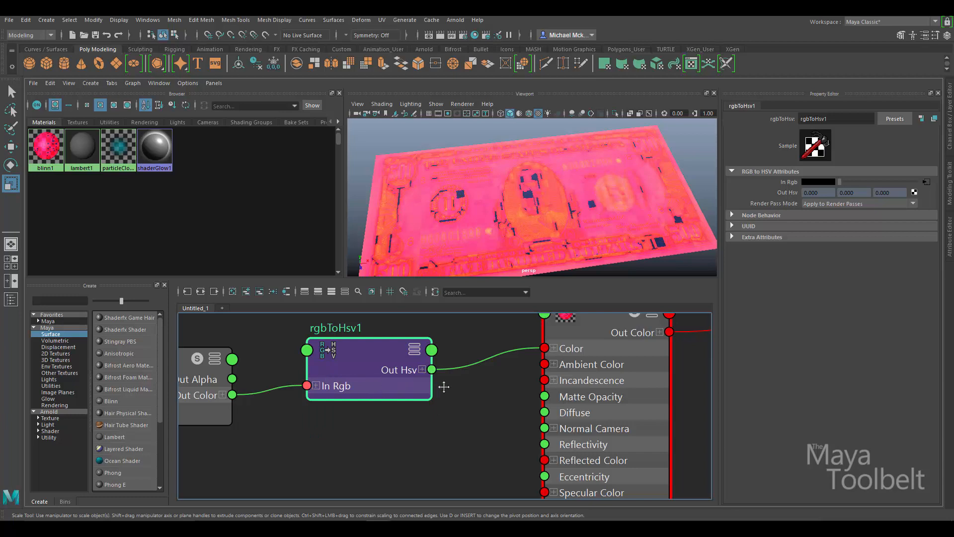
Reposition rgbToHsv1 between file1 and blinn1 so its In Rgb input lines up with file1's Out Color.
scroll(490, 365, "down", 3)
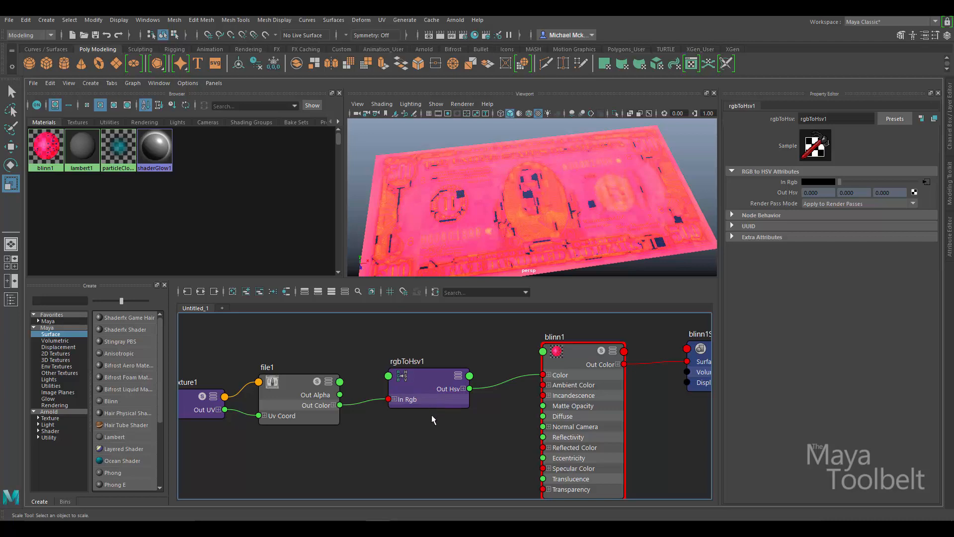
left_click_drag(434, 372, 430, 386)
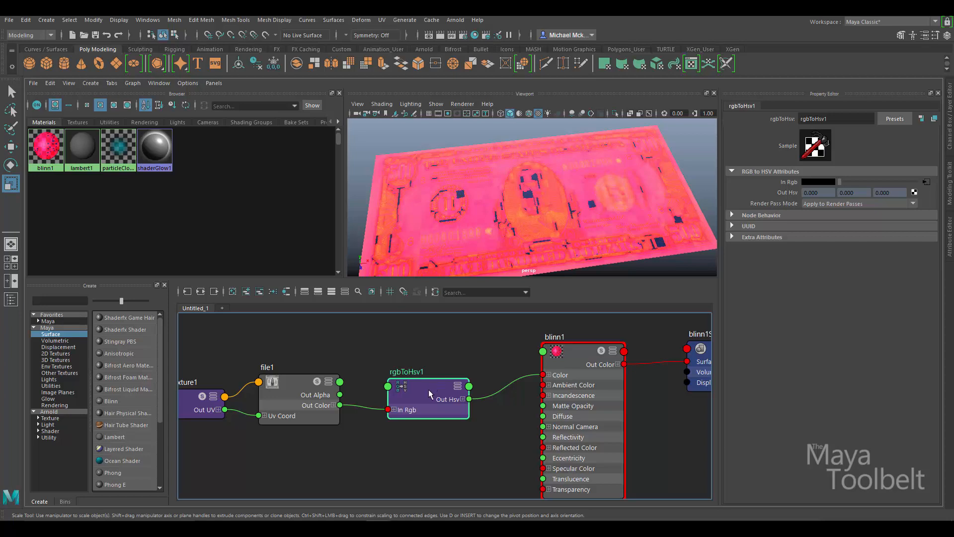
mouse_move(428, 389)
left_mouse_down()
mouse_move(426, 379)
mouse_move(422, 386)
left_mouse_up()
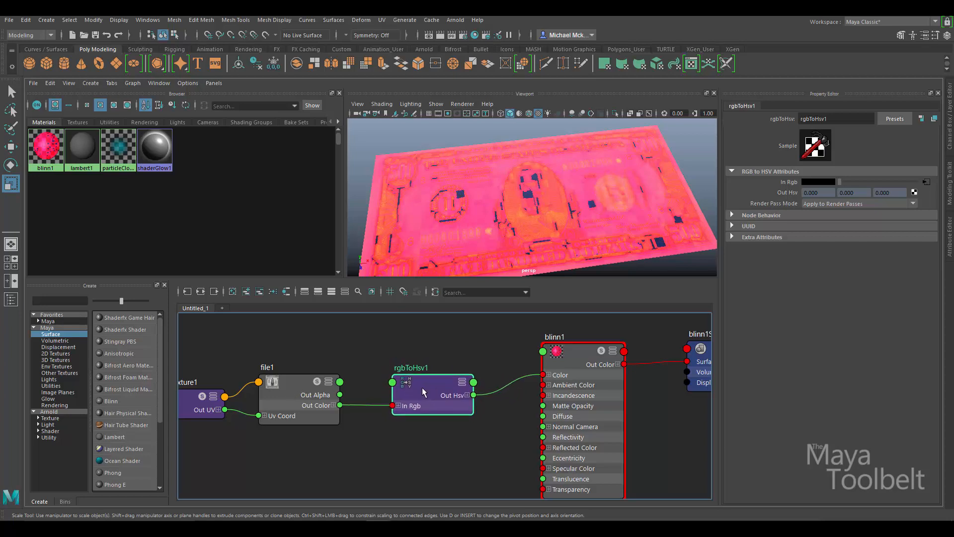